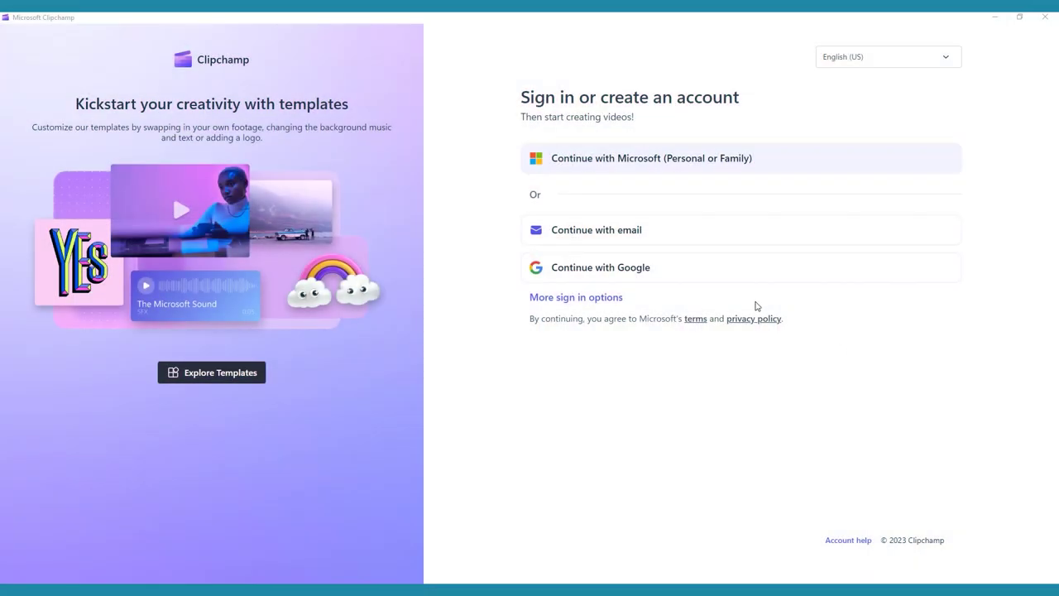
# Sign in with a Google account and bring up the new project's import media sources
pyautogui.click(714, 270)
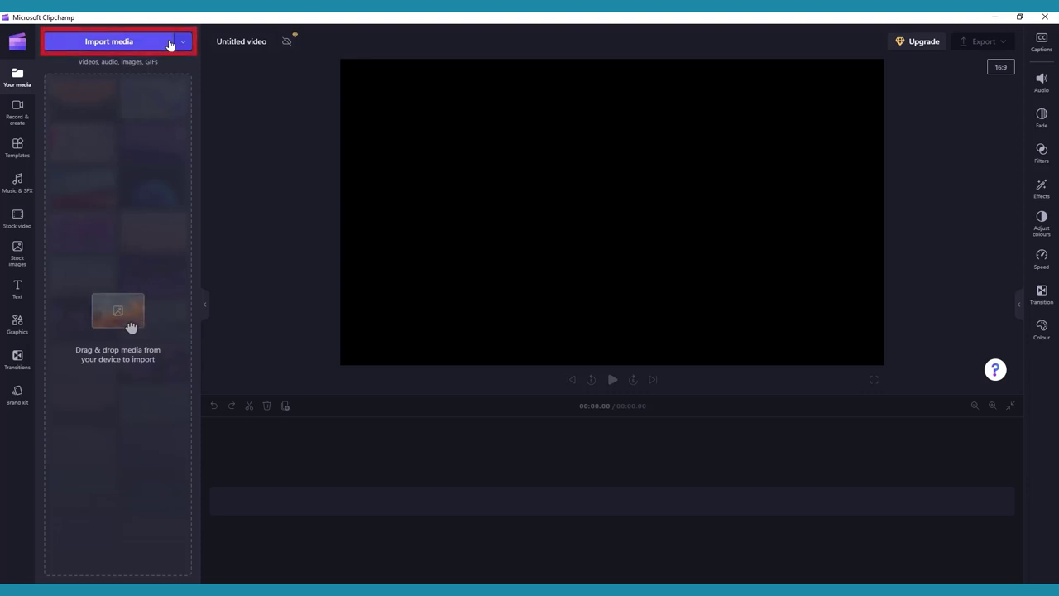
pyautogui.click(182, 43)
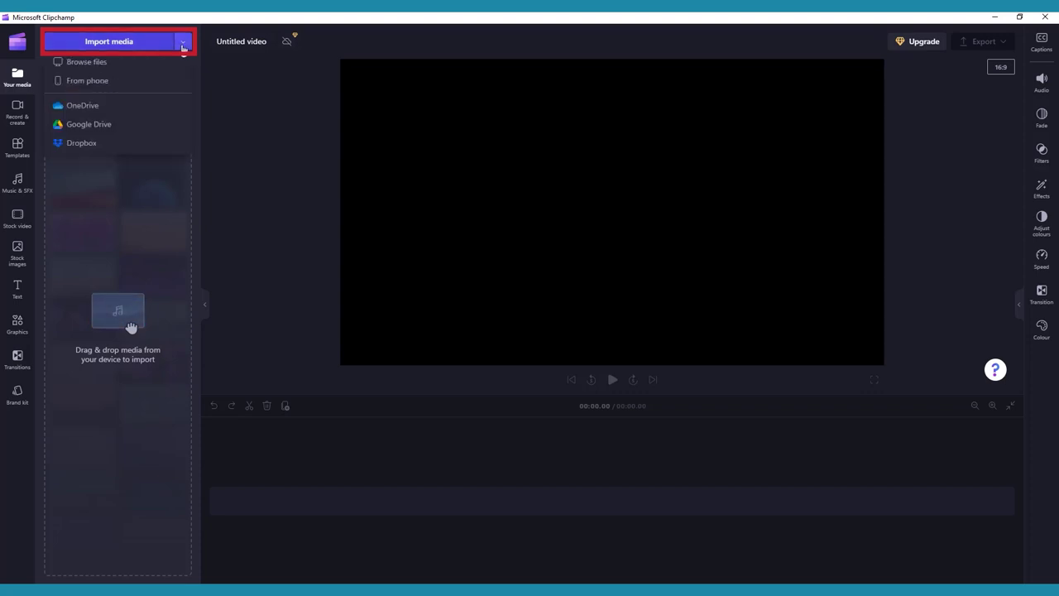
# Browse the Music & SFX, stock video and stock image libraries, then the Record & create options
pyautogui.click(17, 183)
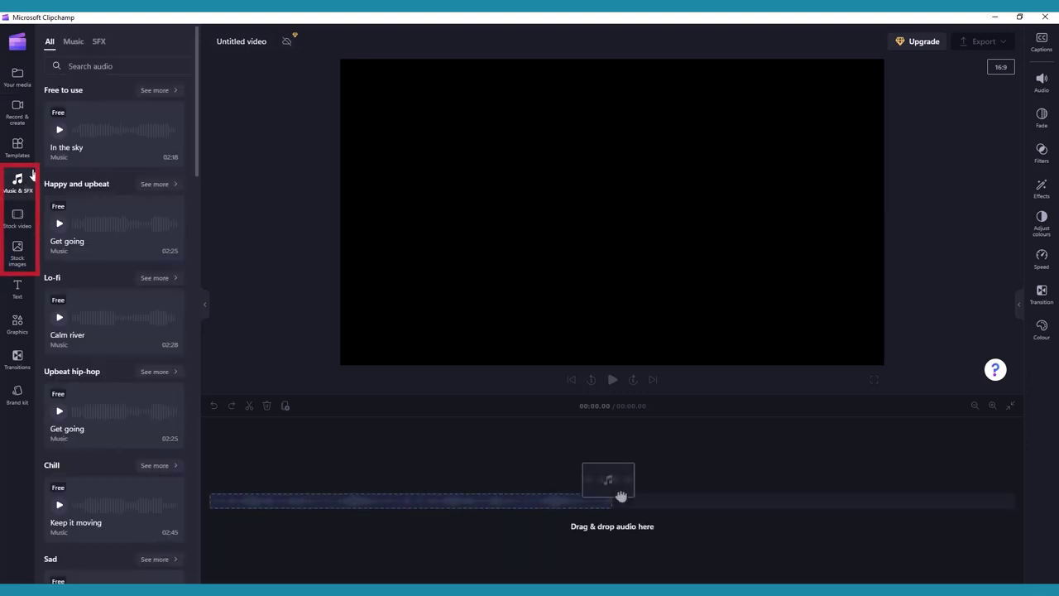
pyautogui.click(18, 213)
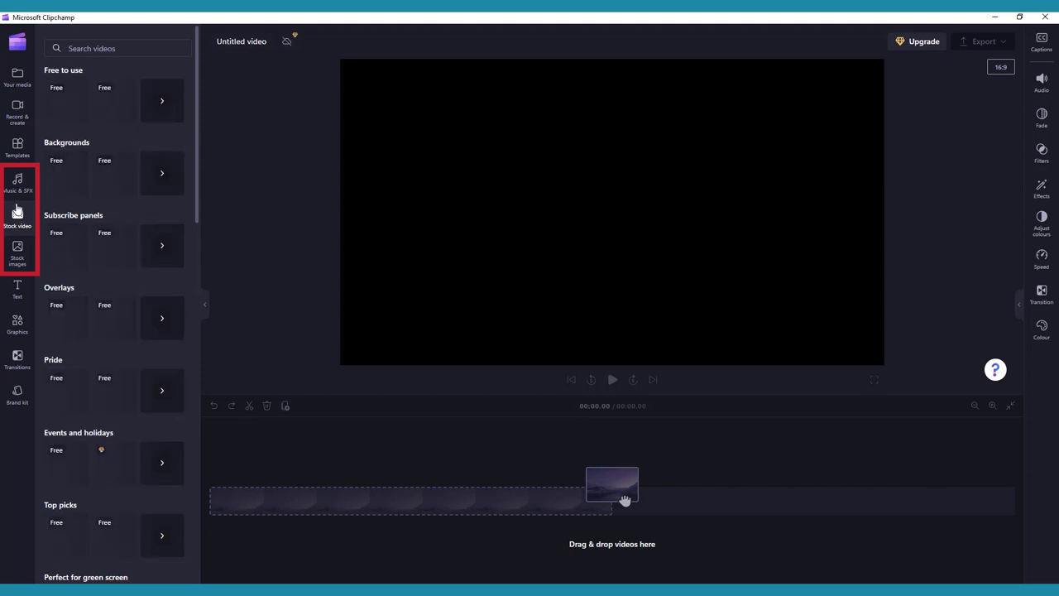
pyautogui.click(16, 252)
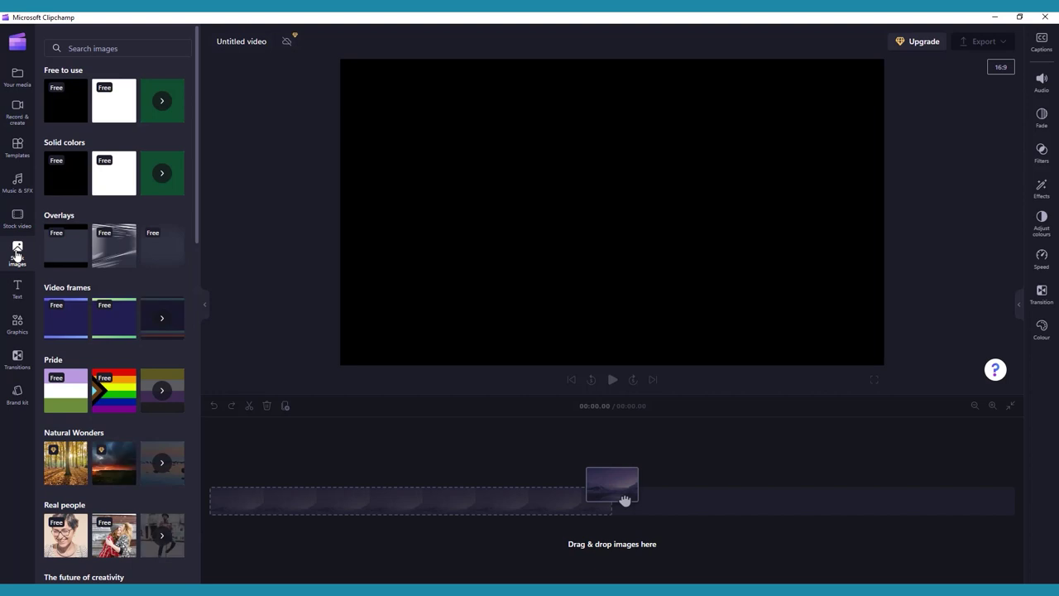
pyautogui.scroll(-5, 120, 314)
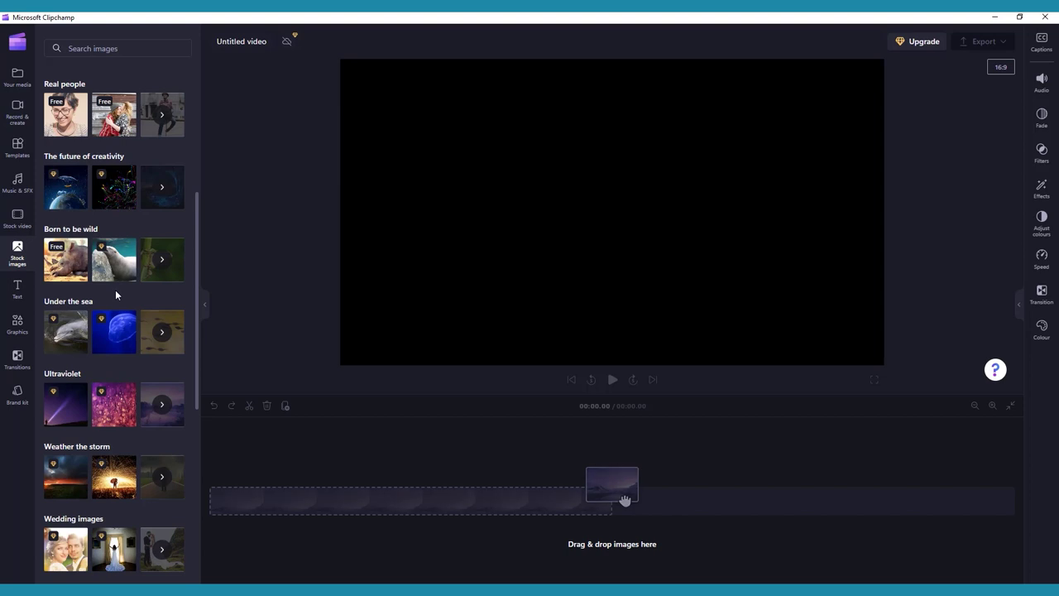
pyautogui.click(18, 120)
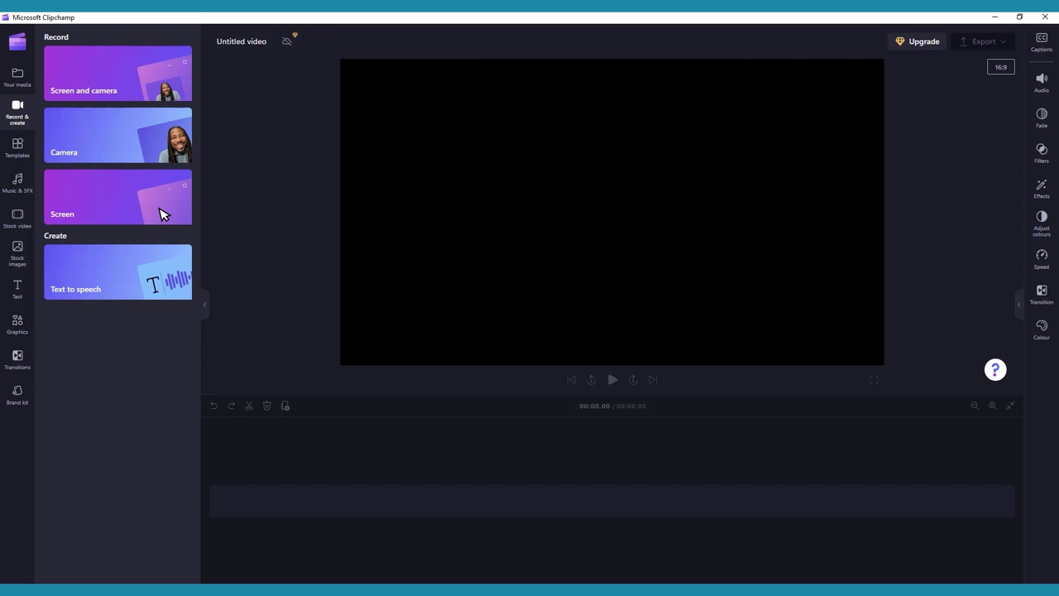
# Create a text-to-speech voiceover reading 'Welcome to my video' and preview how it sounds
pyautogui.click(146, 290)
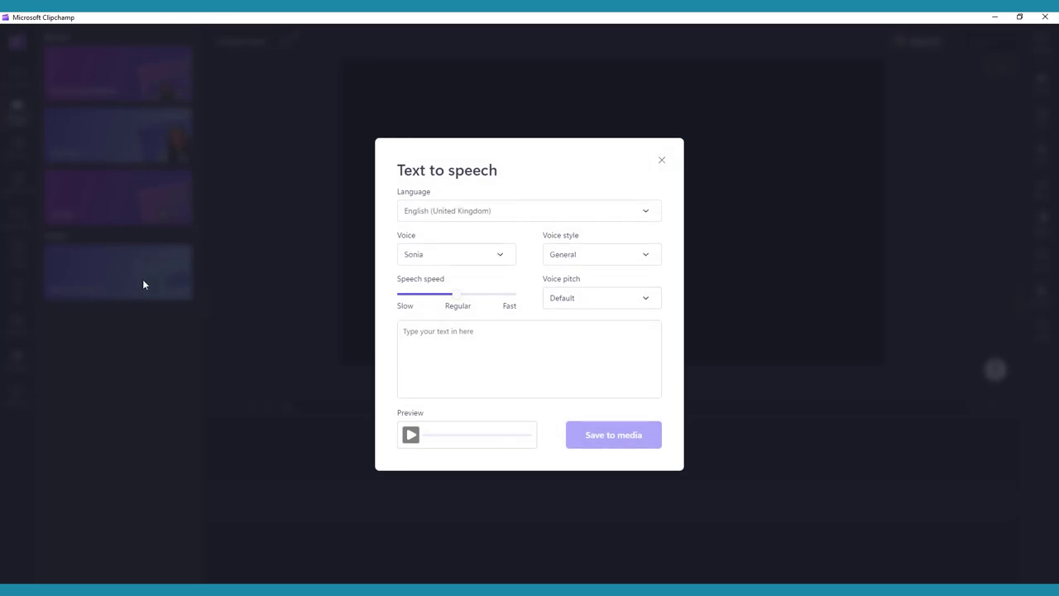
pyautogui.click(471, 335)
pyautogui.write('Welcome to m')
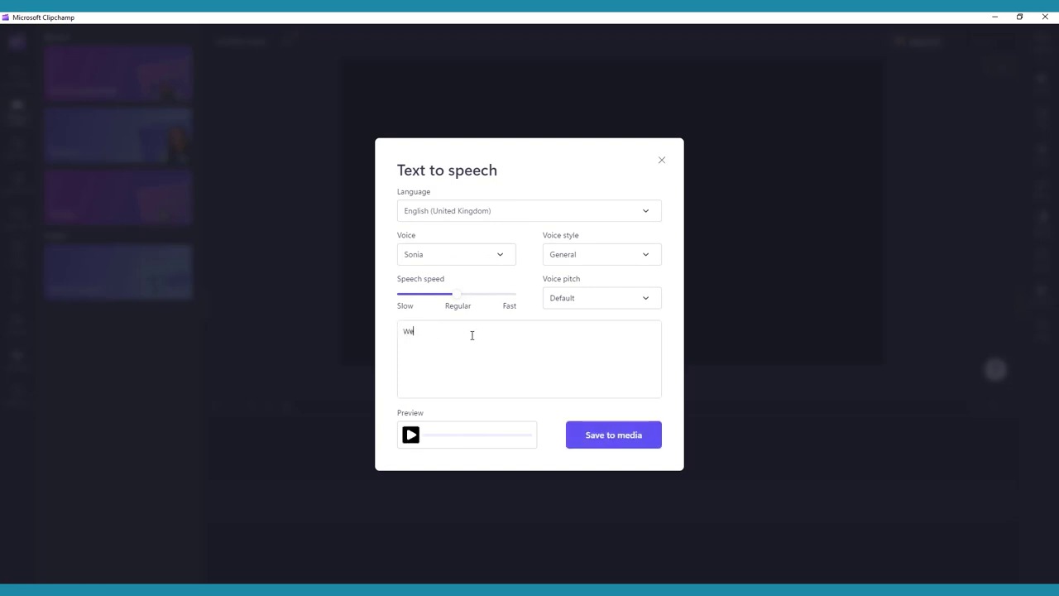
pyautogui.write('y video')
pyautogui.click(409, 437)
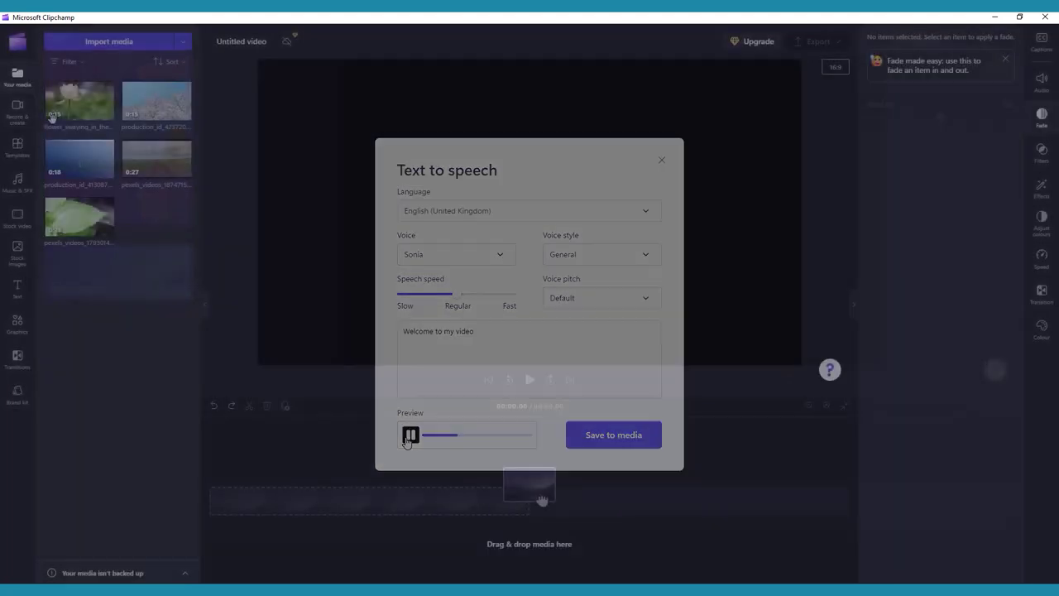
# Place the lotus, cherry blossom, ocean, field and leaf clips in order on the timeline
pyautogui.moveTo(79, 100); pyautogui.dragTo(261, 514)
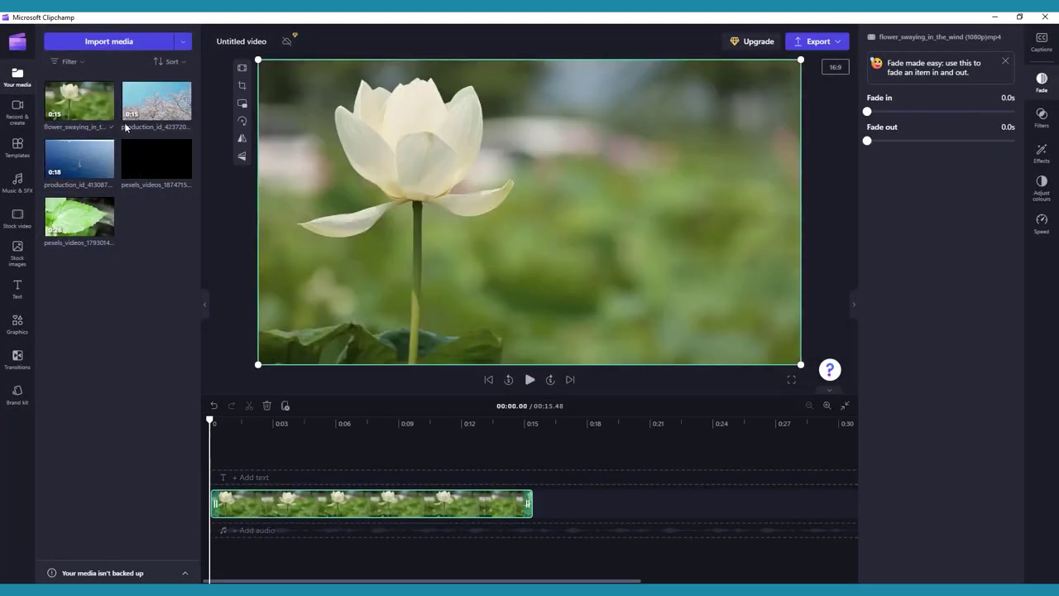
pyautogui.moveTo(156, 100); pyautogui.dragTo(581, 501)
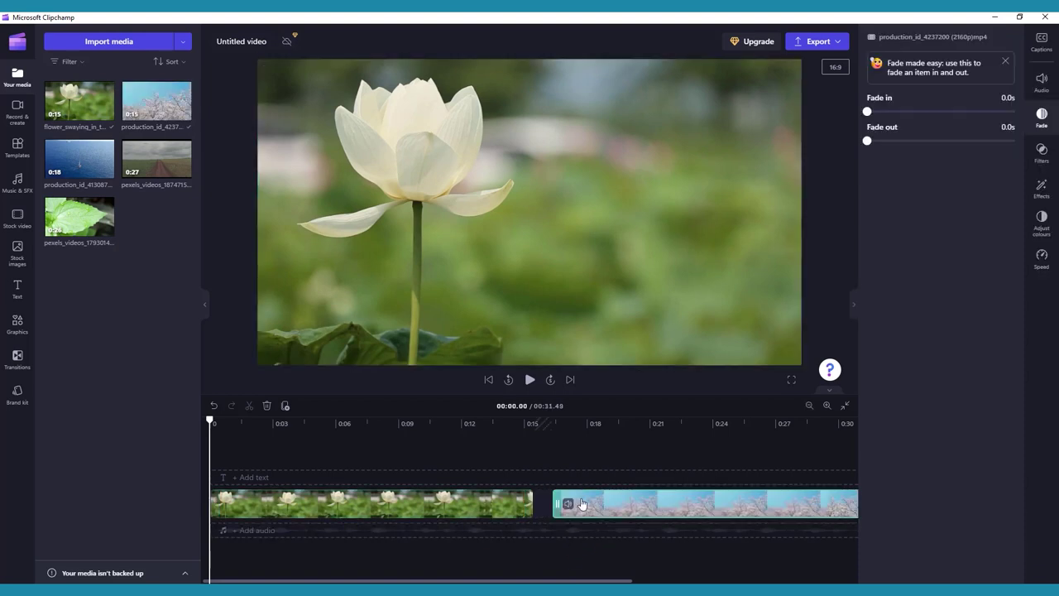
pyautogui.moveTo(559, 581); pyautogui.dragTo(728, 580)
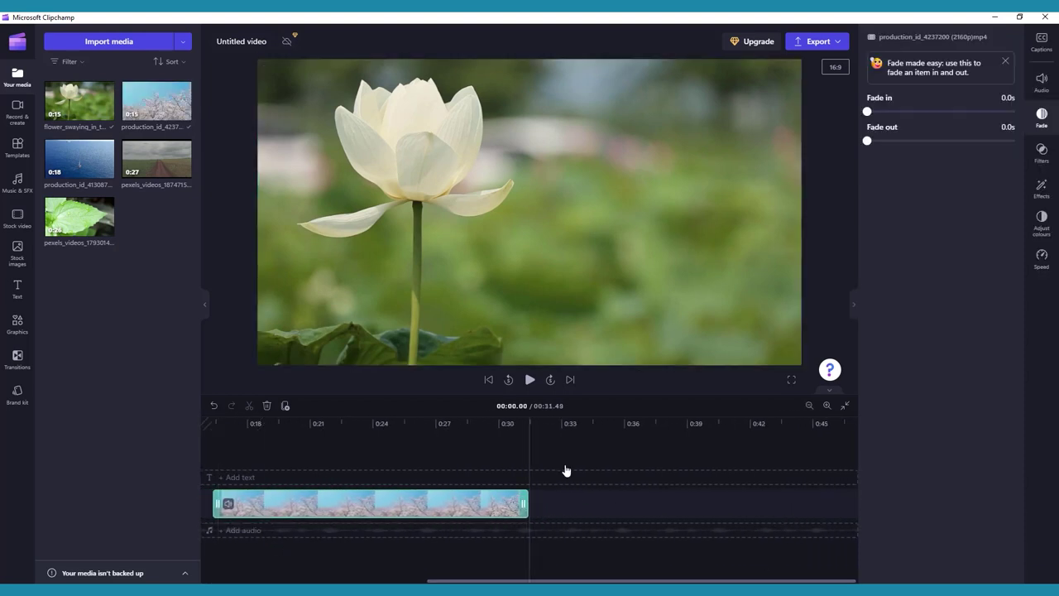
pyautogui.click(539, 425)
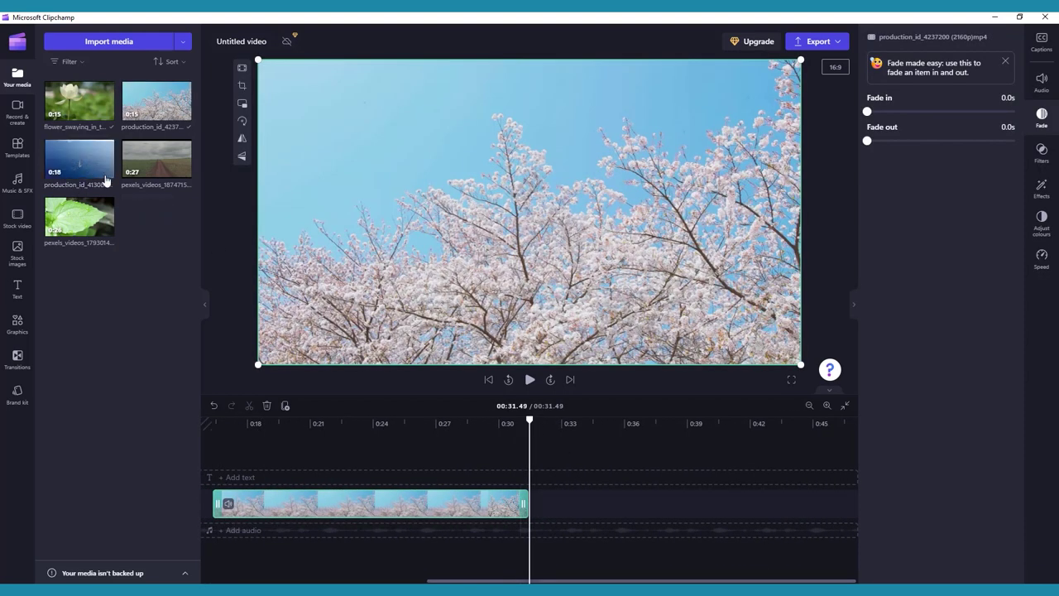
pyautogui.click(106, 171)
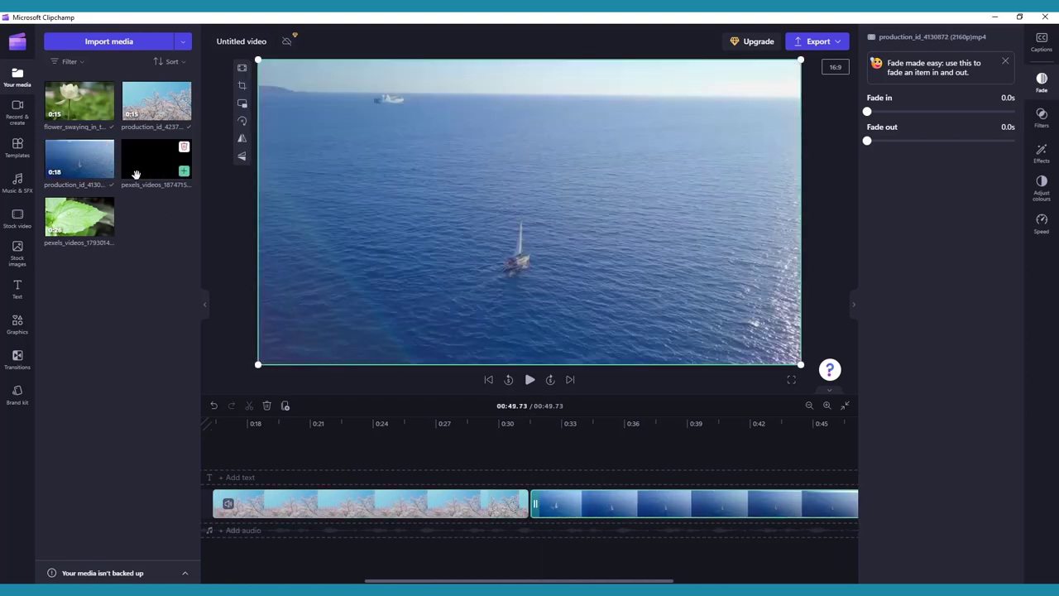
pyautogui.click(184, 172)
pyautogui.click(105, 229)
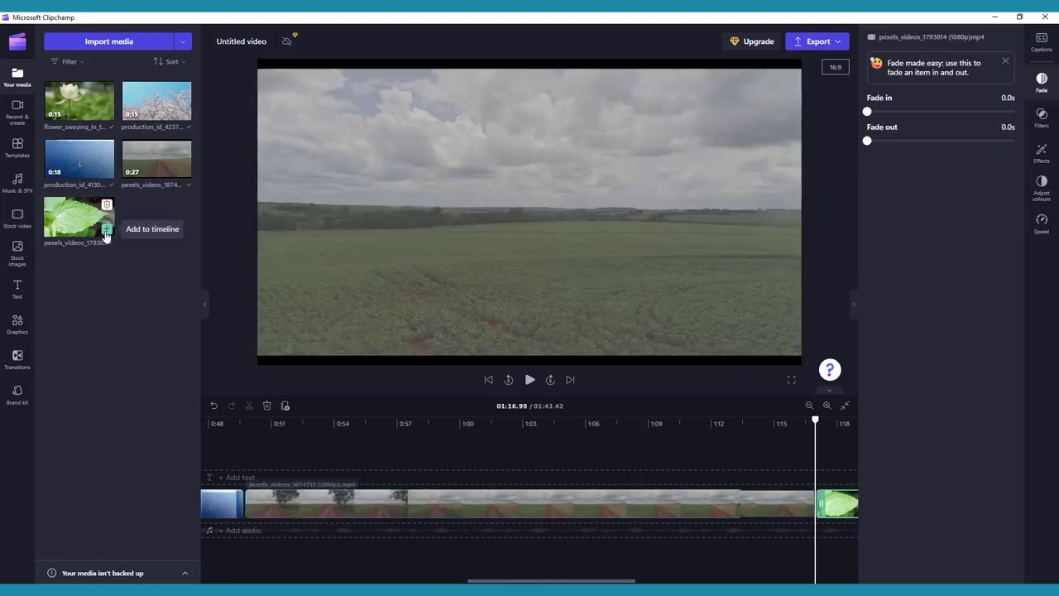
# Add the 'In the sky' stock music beneath the clips and return the playhead to the start
pyautogui.click(20, 184)
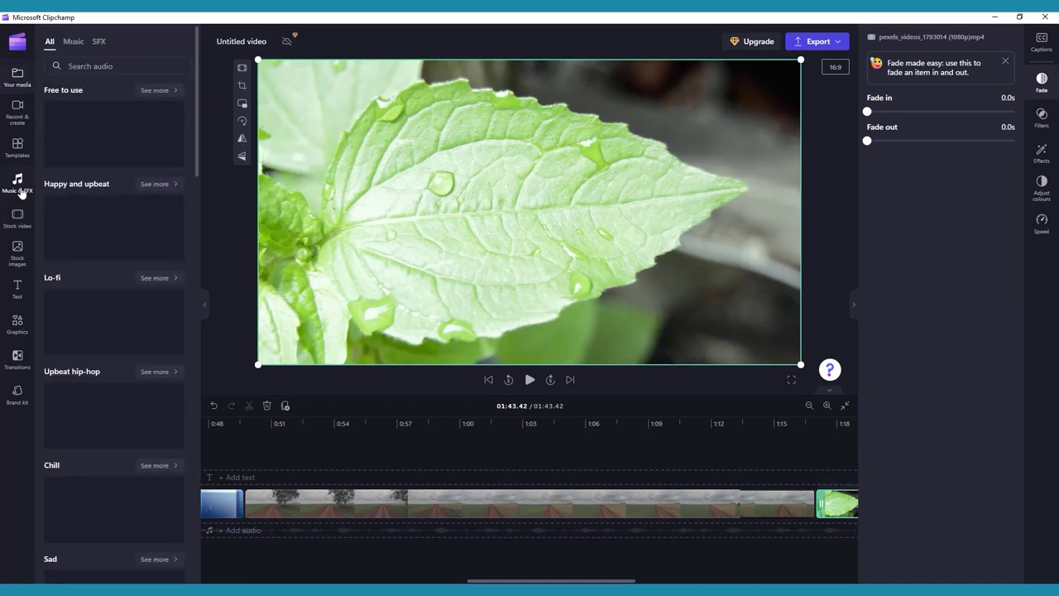
pyautogui.moveTo(541, 582); pyautogui.dragTo(193, 535)
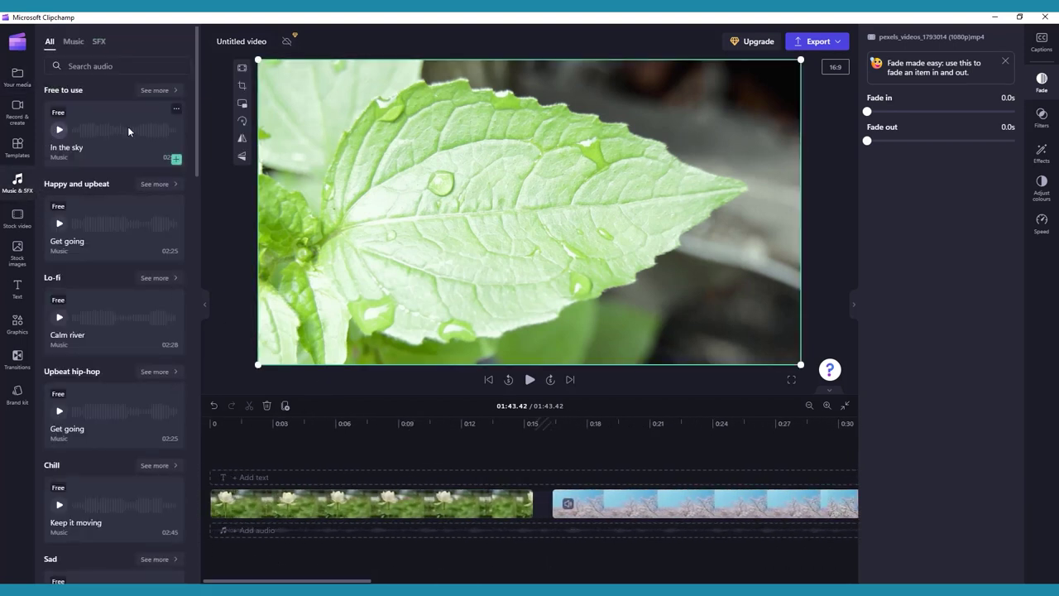
pyautogui.moveTo(131, 132); pyautogui.dragTo(282, 528)
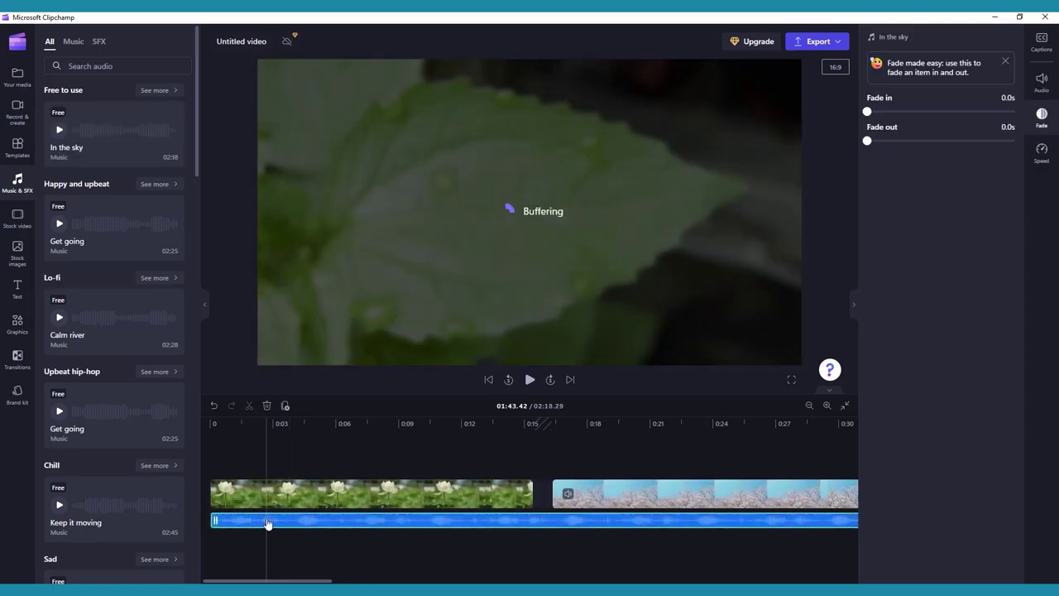
pyautogui.click(212, 443)
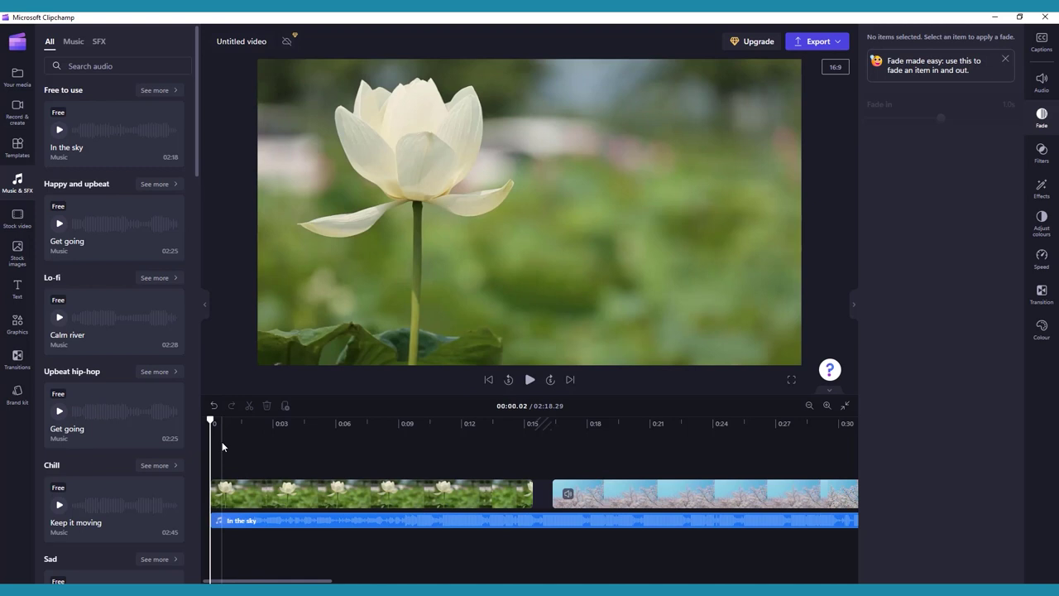
# Trim both ends of the lotus clip and move it to the start of the video
pyautogui.click(459, 494)
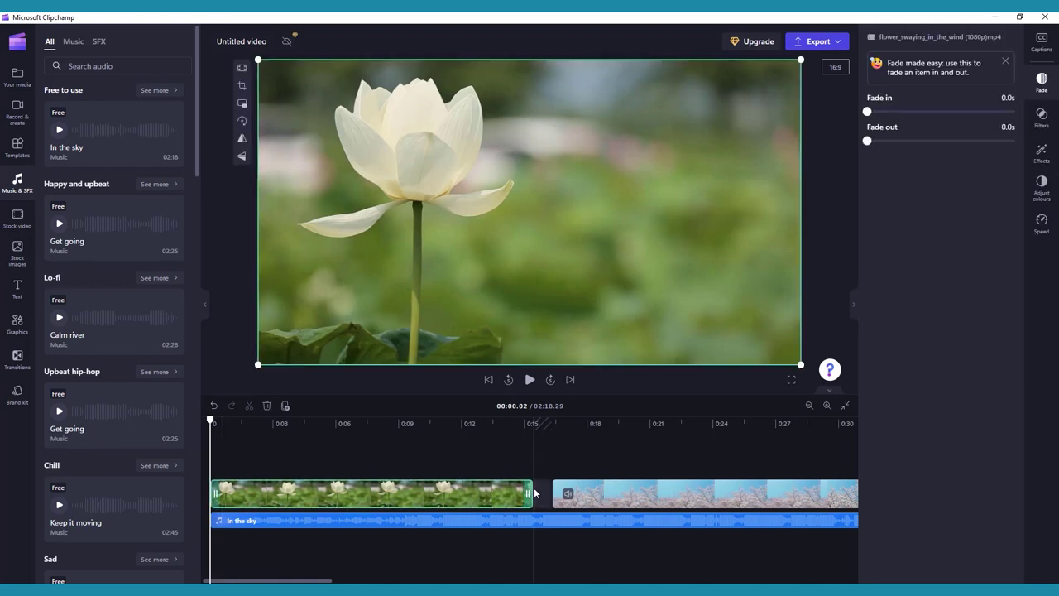
pyautogui.moveTo(533, 494); pyautogui.dragTo(413, 497)
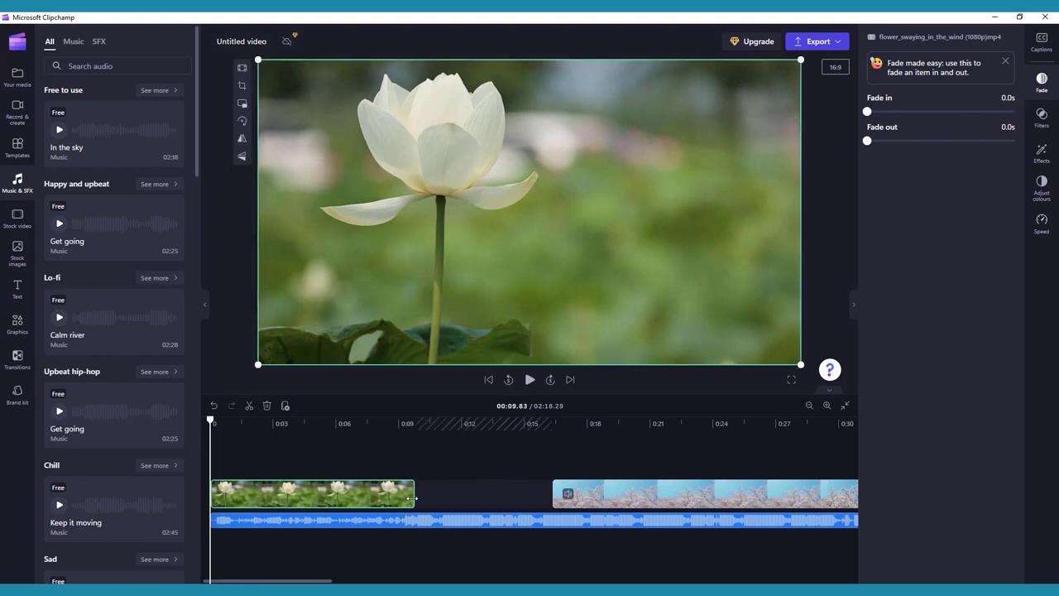
pyautogui.moveTo(213, 495); pyautogui.dragTo(249, 498)
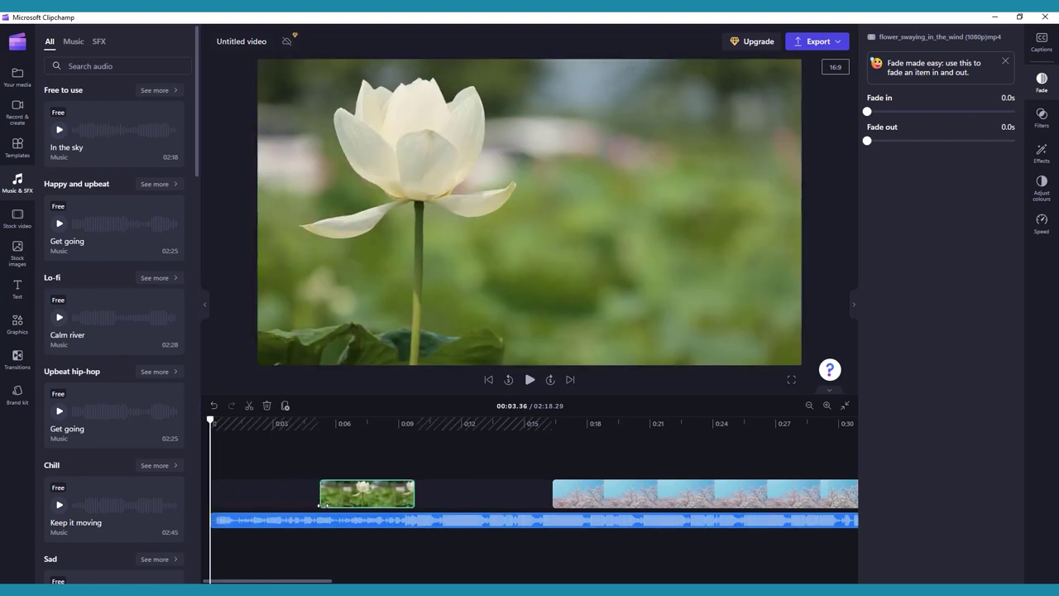
pyautogui.moveTo(321, 505); pyautogui.dragTo(255, 499)
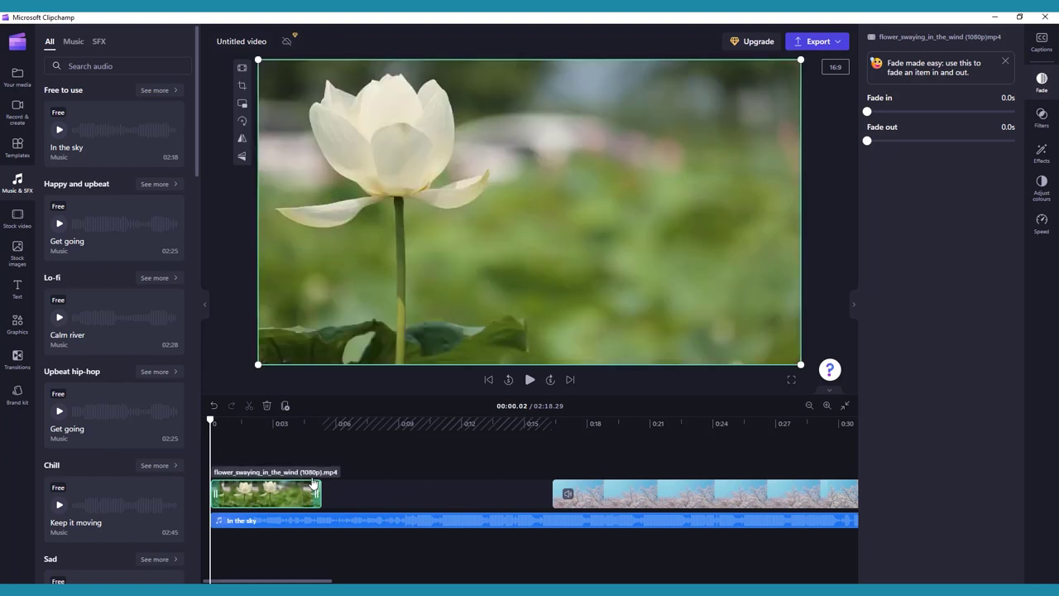
# Slide the cherry blossom and ocean clips up to close the gaps, playhead at 00:11.01
pyautogui.click(809, 406)
pyautogui.click(809, 405)
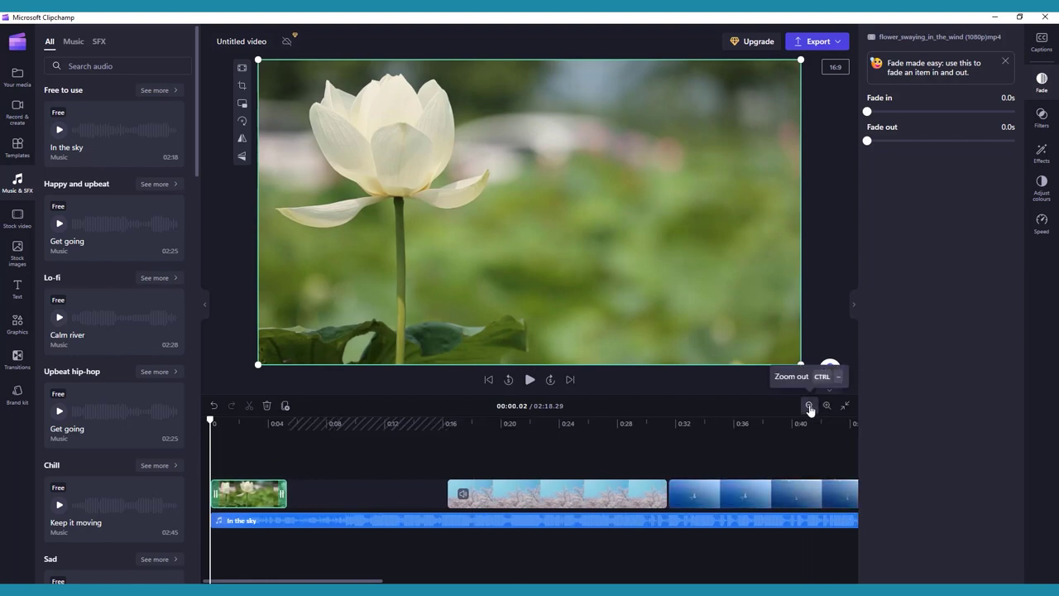
pyautogui.click(809, 406)
pyautogui.moveTo(537, 498); pyautogui.dragTo(407, 497)
pyautogui.moveTo(670, 496); pyautogui.dragTo(521, 499)
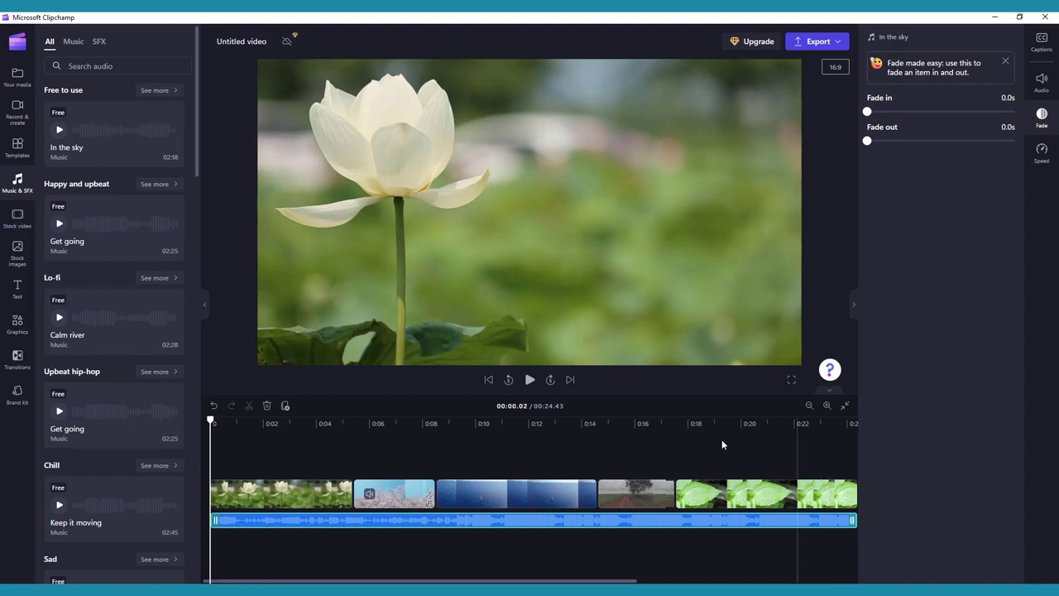
pyautogui.click(502, 449)
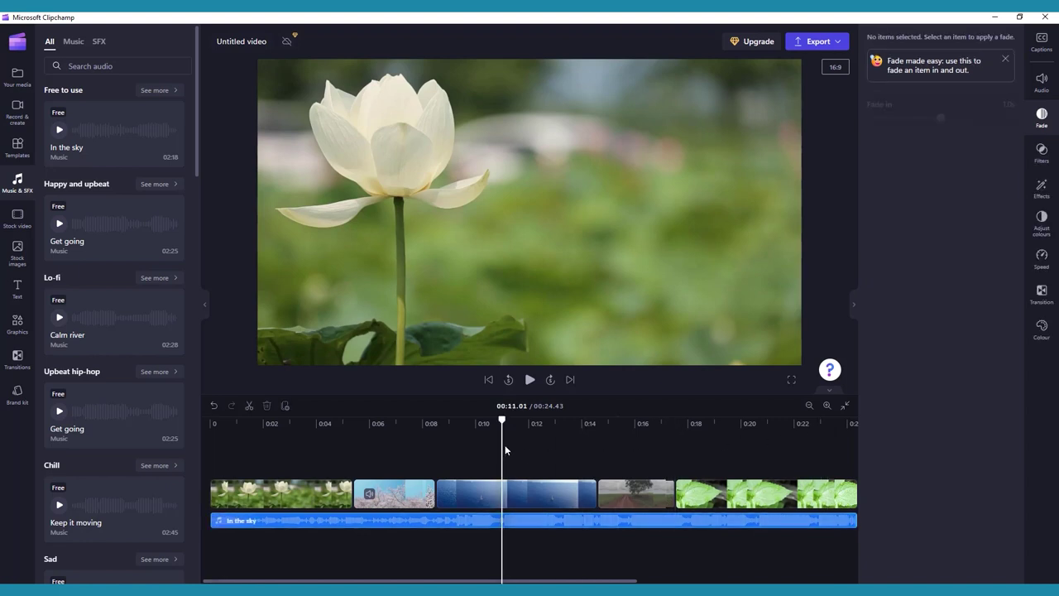
# Split the sailboat ocean clip at 00:11.01, placing one piece after the flower and one after the tree
pyautogui.click(521, 496)
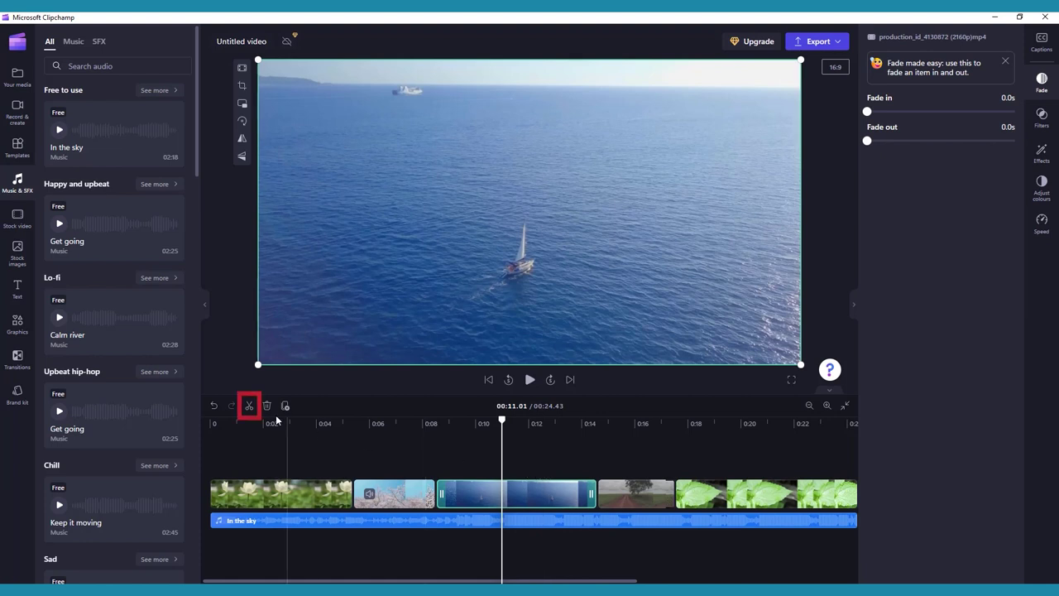
pyautogui.click(249, 407)
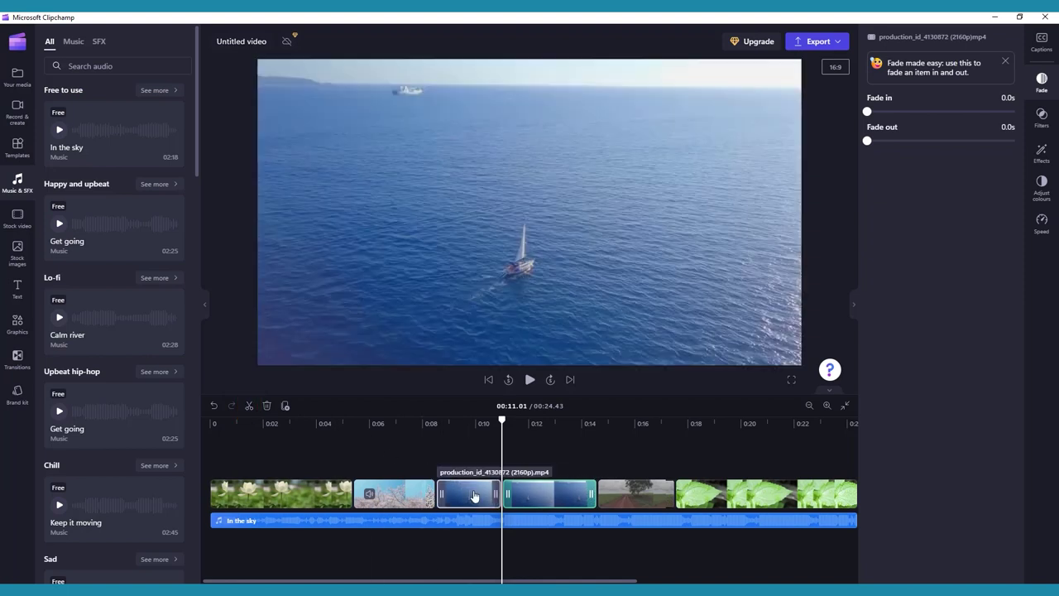
pyautogui.moveTo(473, 500); pyautogui.dragTo(377, 495)
pyautogui.click(376, 448)
pyautogui.moveTo(563, 497); pyautogui.dragTo(720, 497)
# Move the tree after the blossoms and shorten the leaf clip to fill the gap beside it. Then move the last ocean clip up to close the gap
pyautogui.click(643, 496)
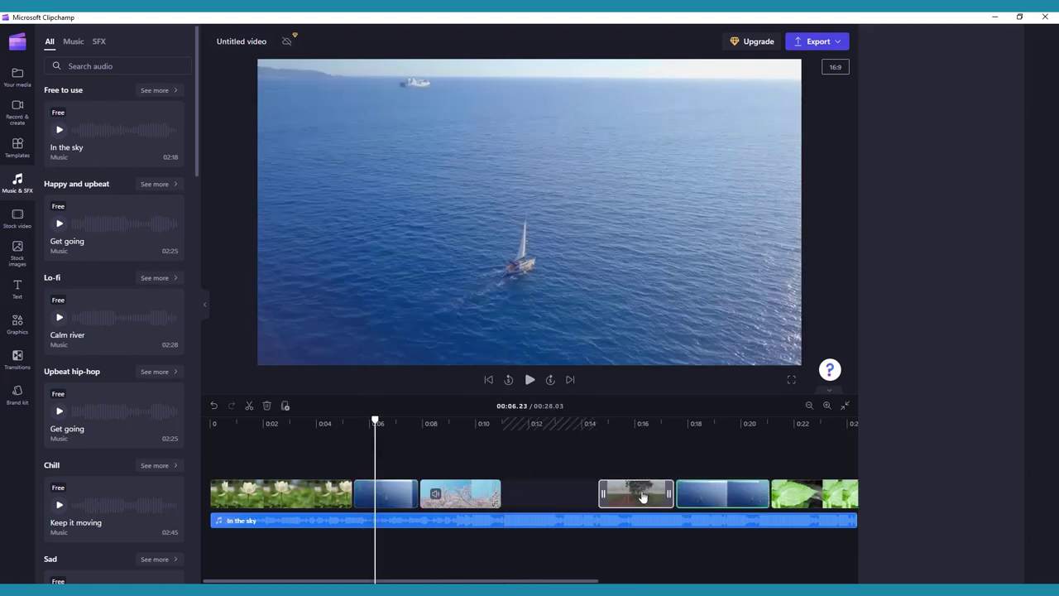
pyautogui.moveTo(643, 496); pyautogui.dragTo(549, 497)
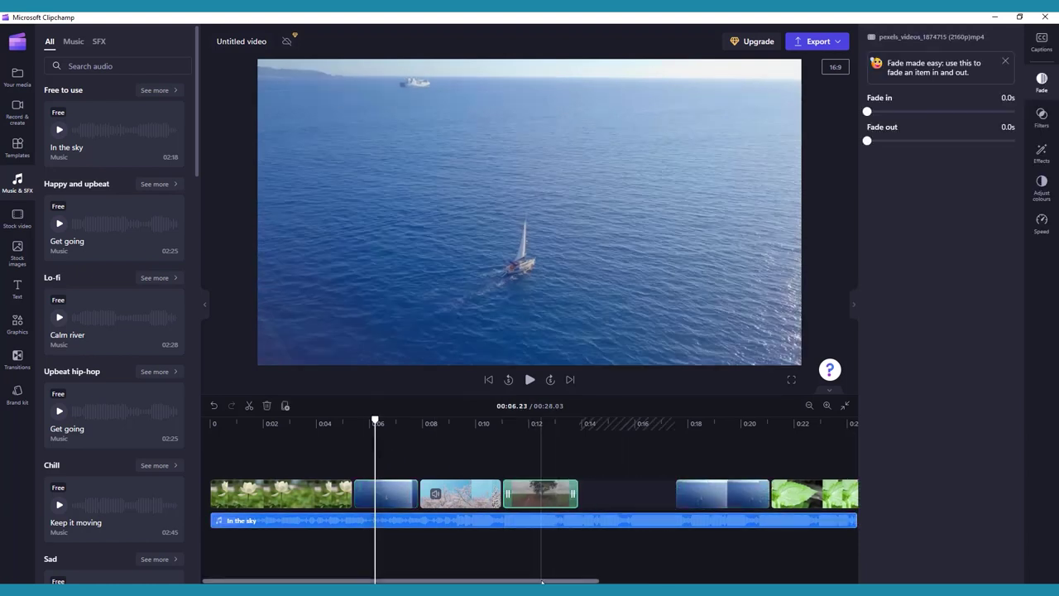
pyautogui.moveTo(542, 582); pyautogui.dragTo(699, 582)
pyautogui.click(694, 497)
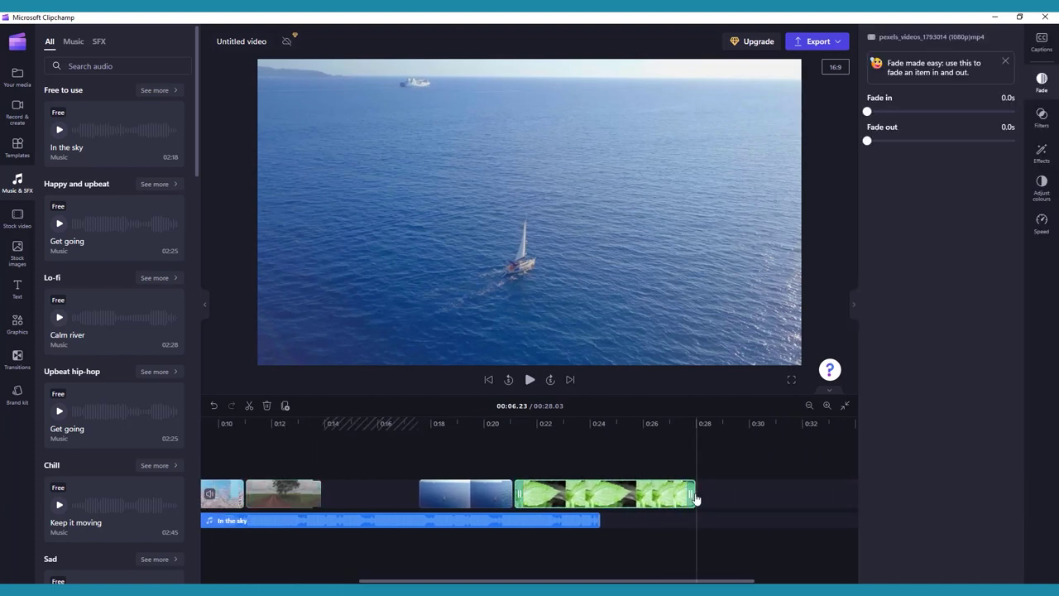
pyautogui.moveTo(695, 497); pyautogui.dragTo(584, 497)
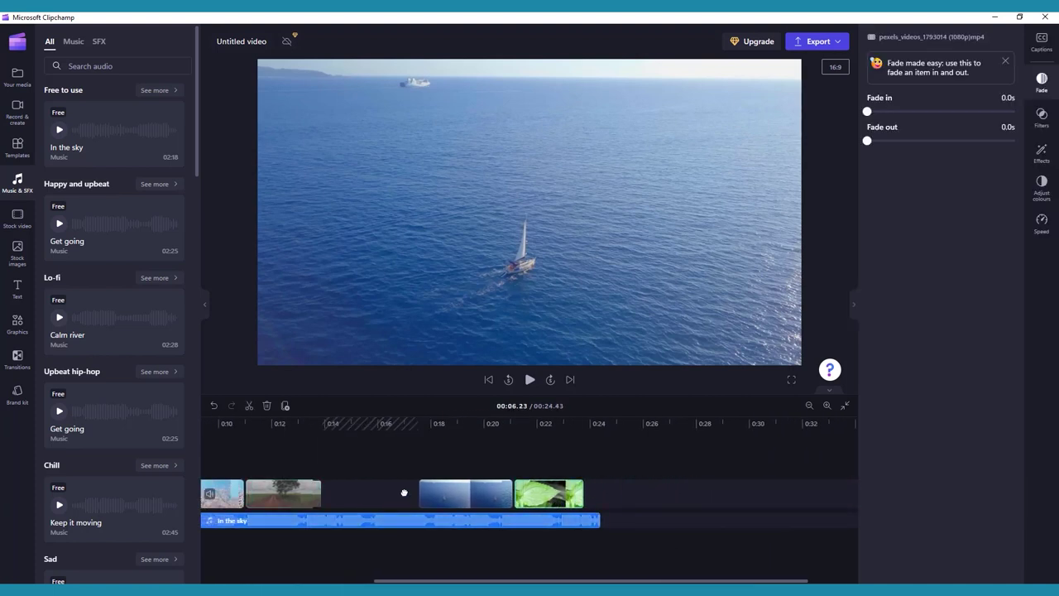
pyautogui.moveTo(404, 493); pyautogui.dragTo(373, 493)
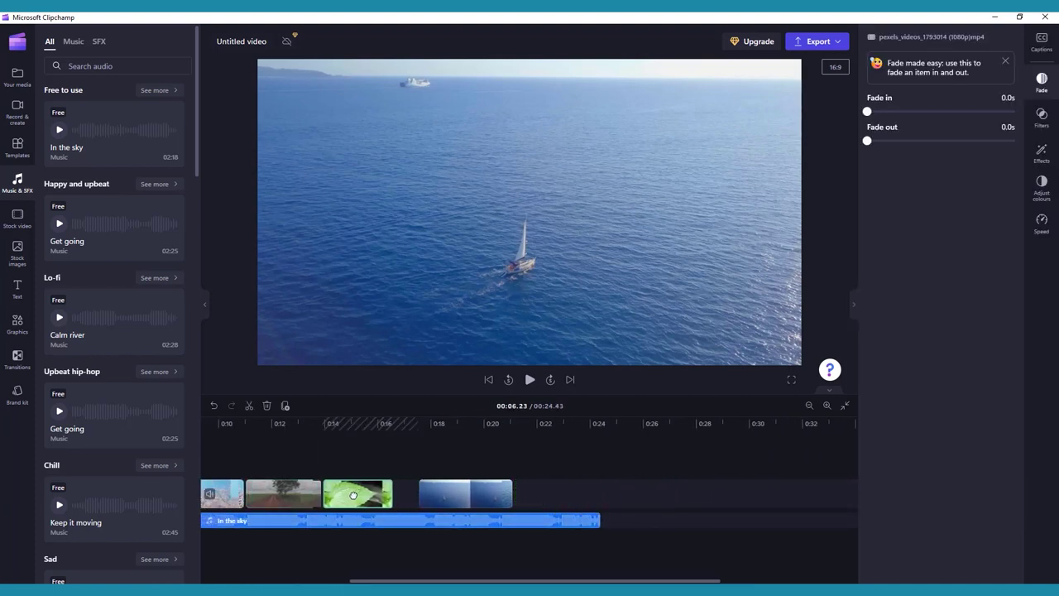
pyautogui.click(845, 405)
pyautogui.moveTo(722, 494); pyautogui.dragTo(695, 494)
pyautogui.click(480, 450)
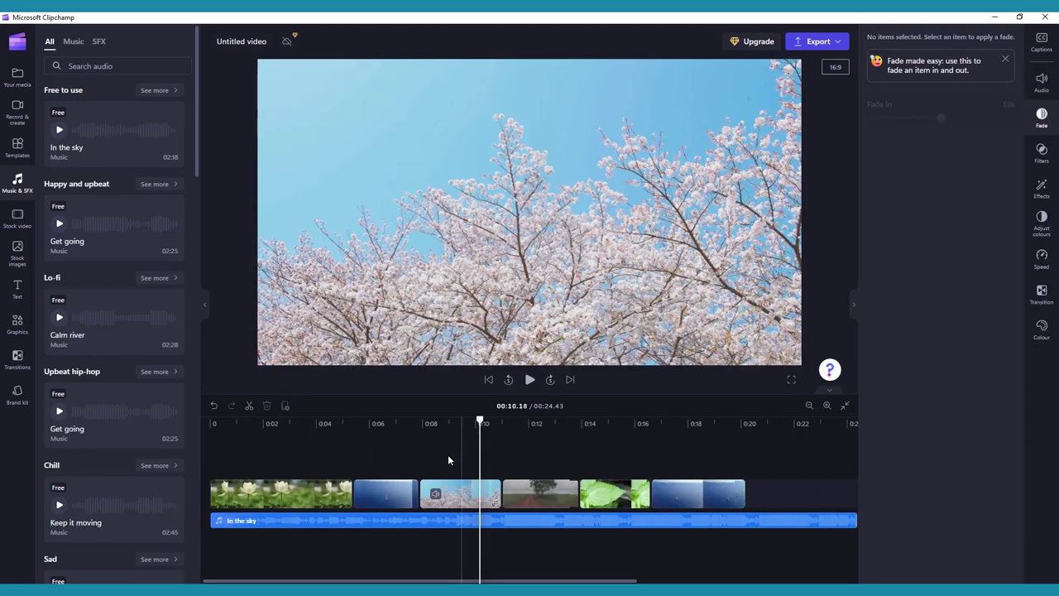
pyautogui.moveTo(288, 454); pyautogui.dragTo(726, 500)
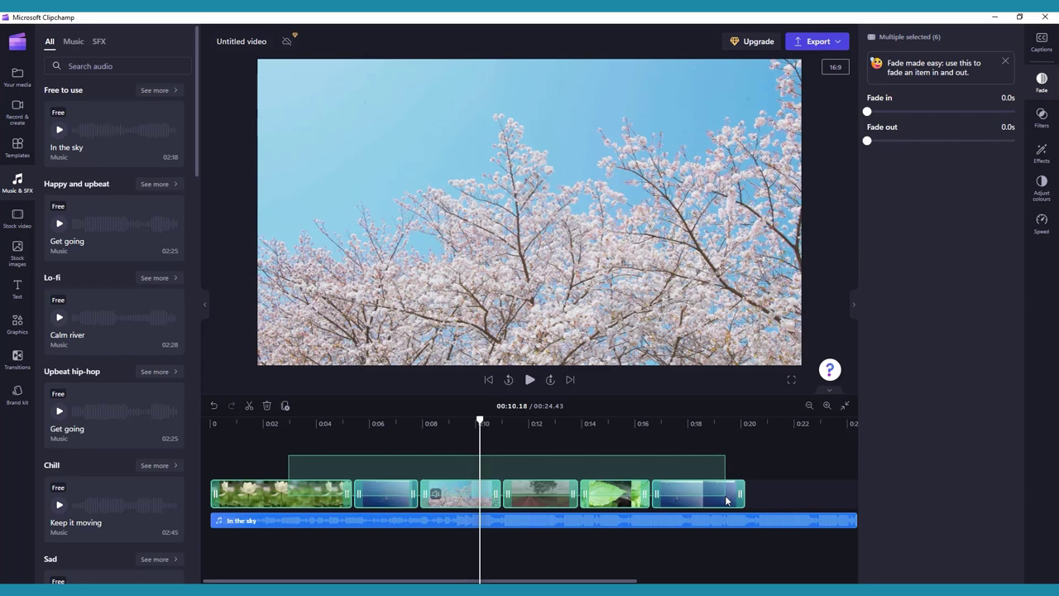
pyautogui.moveTo(727, 500); pyautogui.dragTo(725, 500)
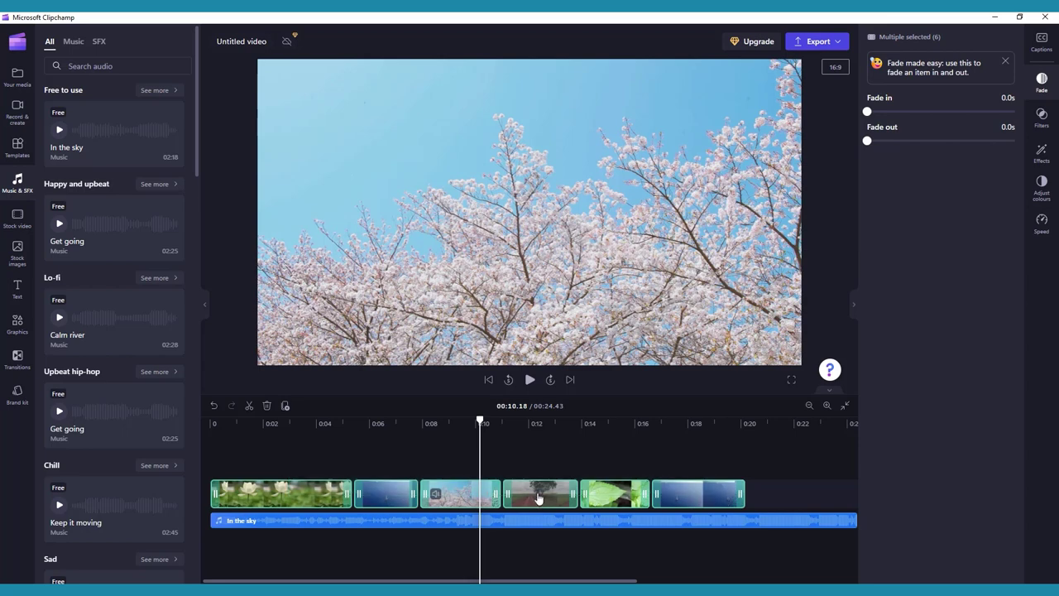
pyautogui.moveTo(538, 497)
pyautogui.mouseDown()
pyautogui.moveTo(716, 497)
pyautogui.moveTo(526, 495)
pyautogui.moveTo(539, 499)
pyautogui.mouseUp()
pyautogui.click(295, 463)
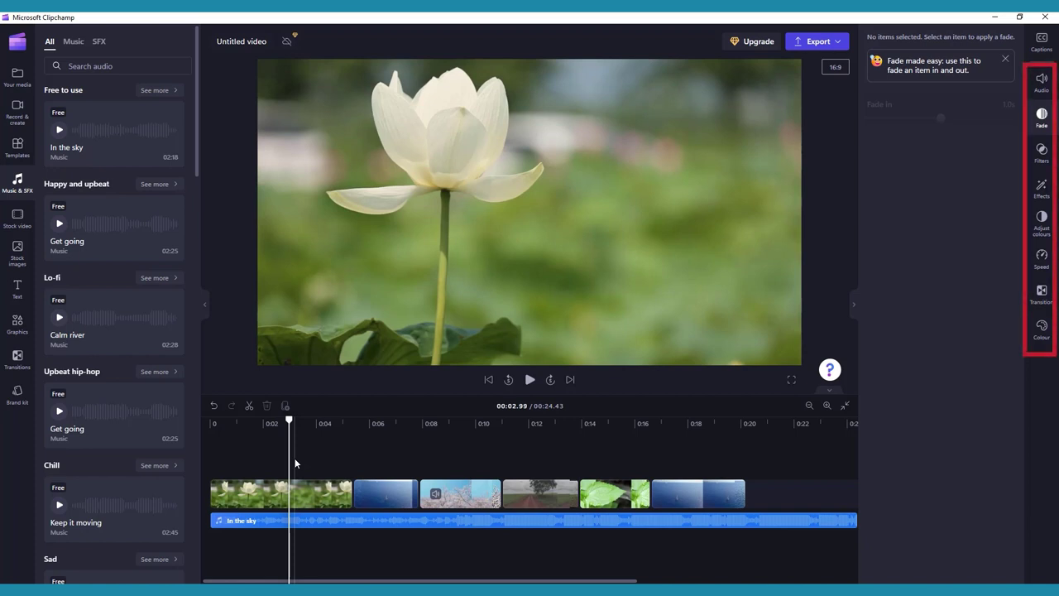
# Give the lotus clip a 0.7s fade in and play it back from the start
pyautogui.click(300, 495)
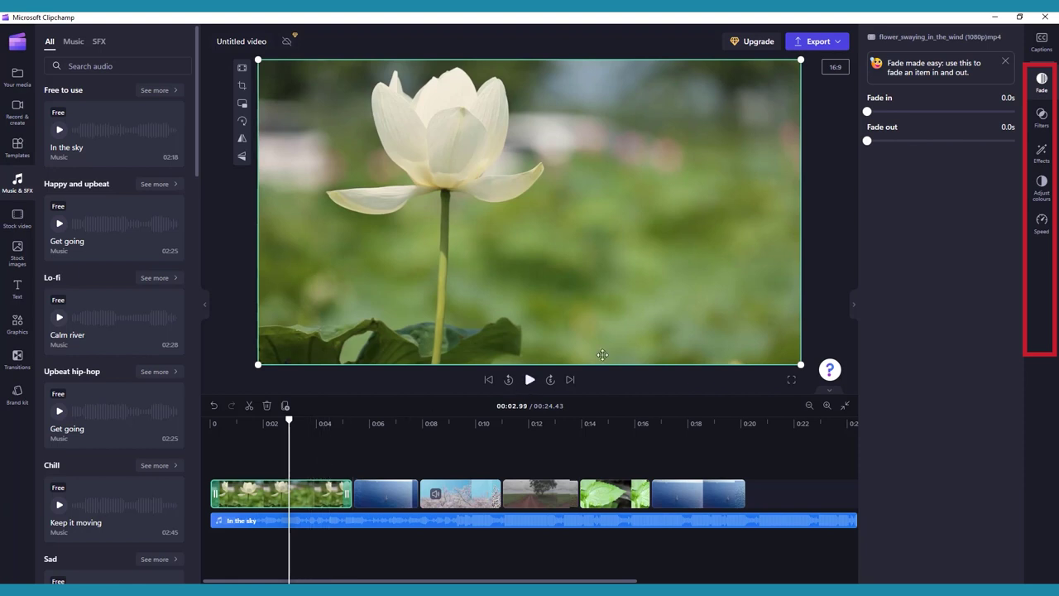
pyautogui.moveTo(868, 111); pyautogui.dragTo(911, 112)
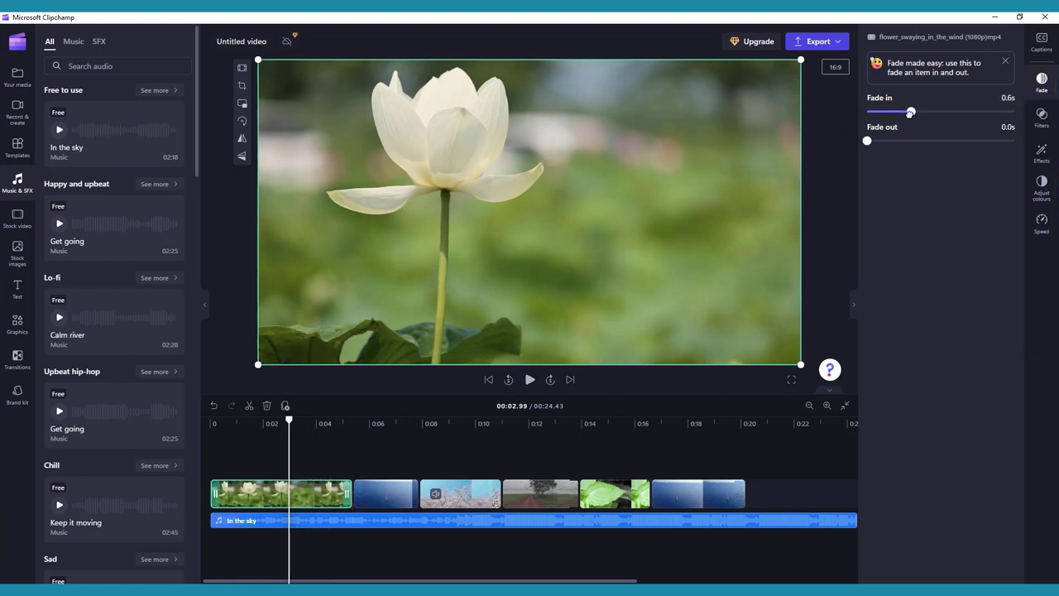
pyautogui.moveTo(287, 422); pyautogui.dragTo(190, 438)
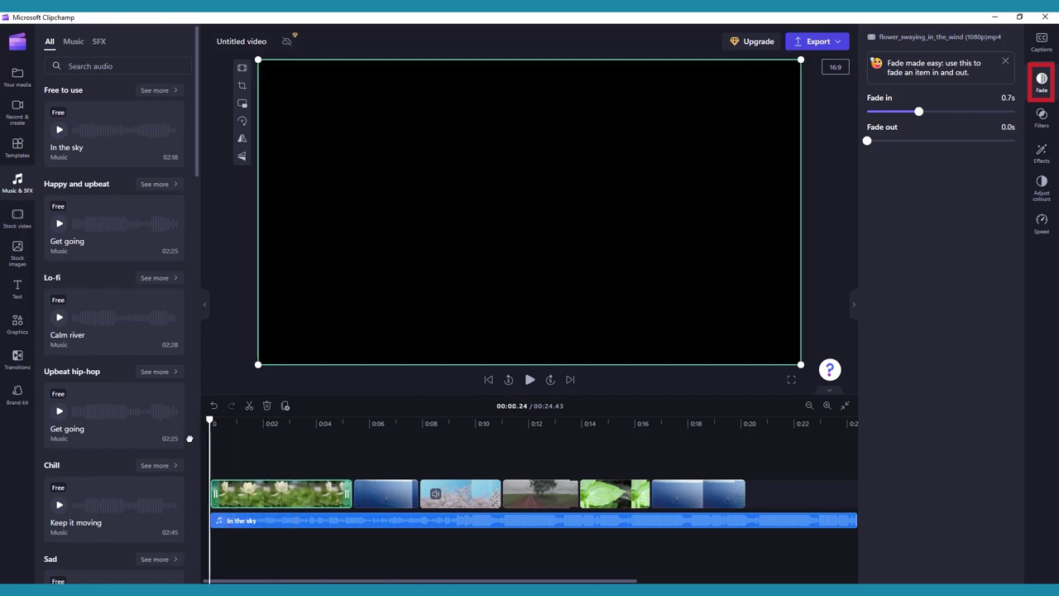
pyautogui.press('space')
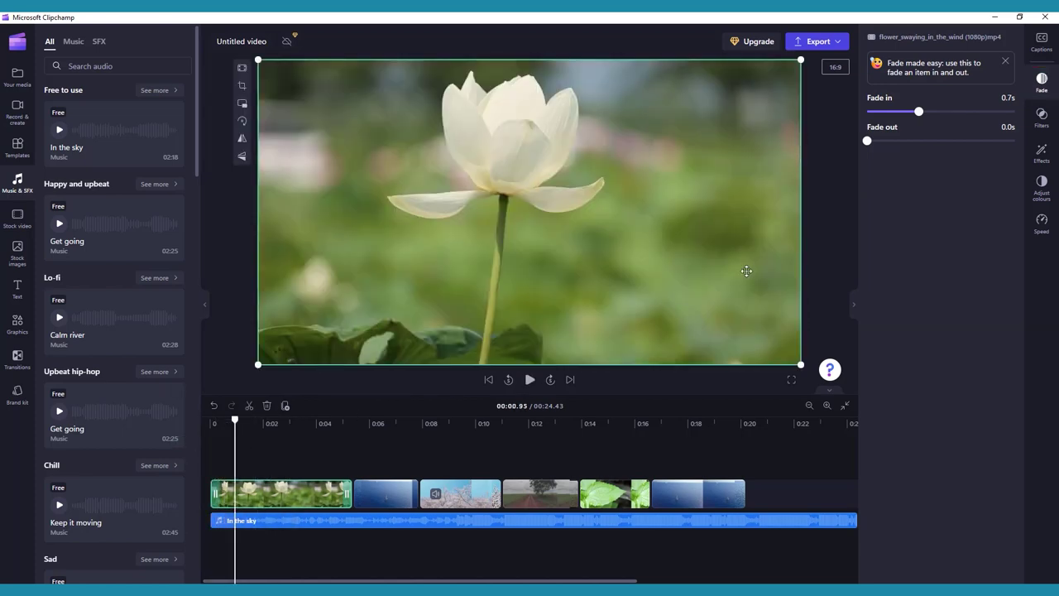
# Apply the Winter filter at raised intensity to the lotus clip, then add the Comic effect
pyautogui.click(1042, 116)
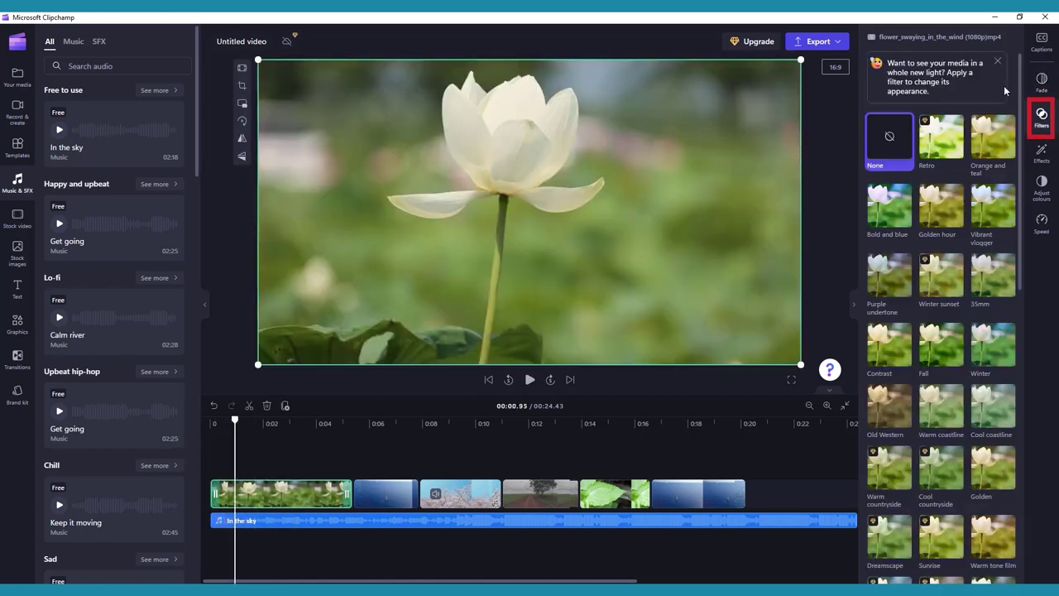
pyautogui.click(993, 143)
pyautogui.click(889, 240)
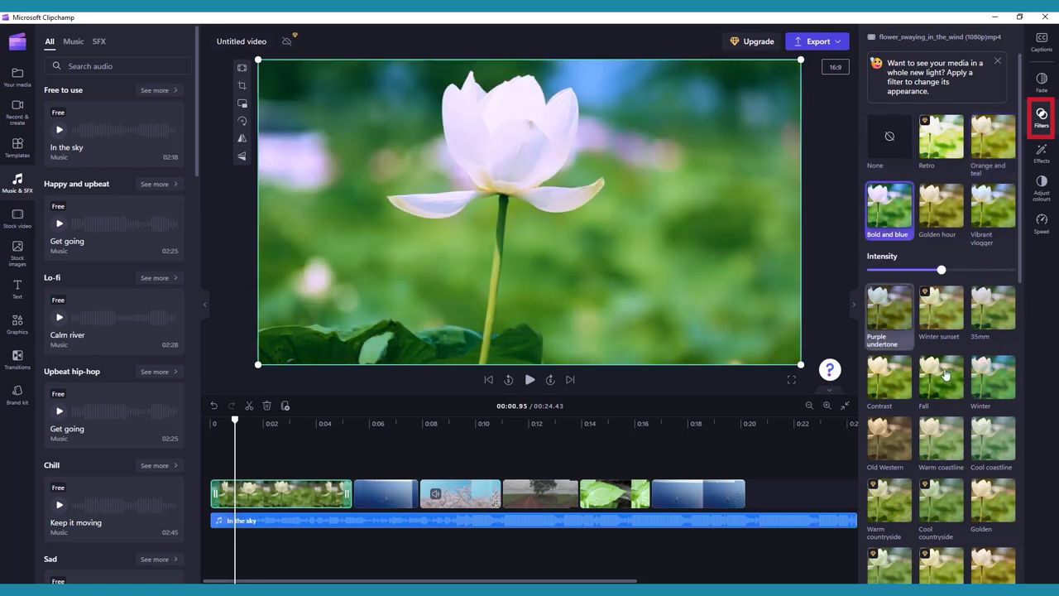
pyautogui.click(940, 374)
pyautogui.click(993, 343)
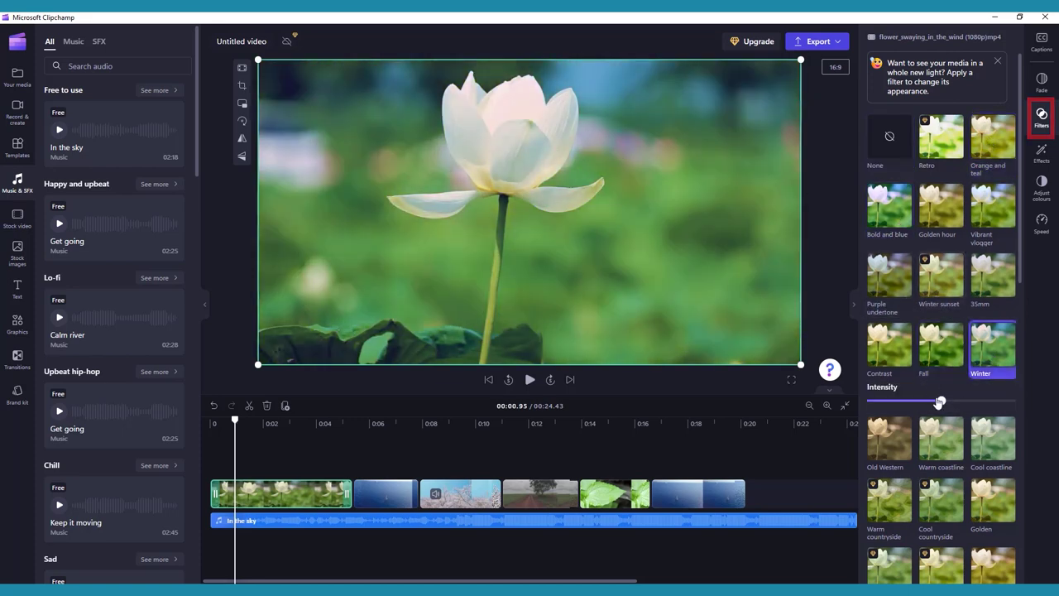
pyautogui.moveTo(941, 401); pyautogui.dragTo(1007, 400)
pyautogui.click(1041, 153)
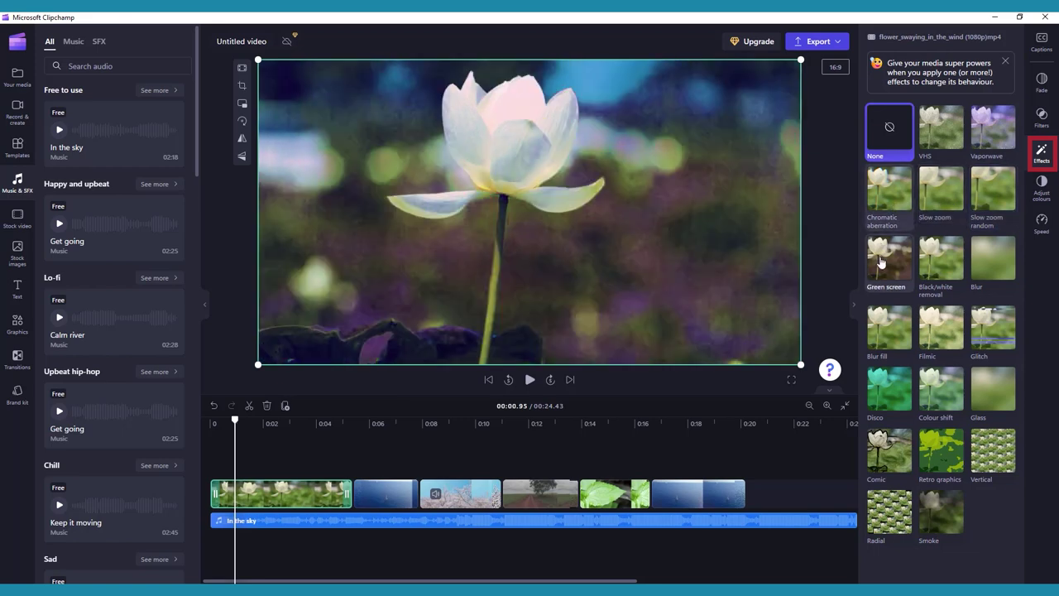
pyautogui.click(889, 447)
# Try a strong Blur and a Green screen effect on the lotus clip, leaving Green screen off
pyautogui.click(1004, 273)
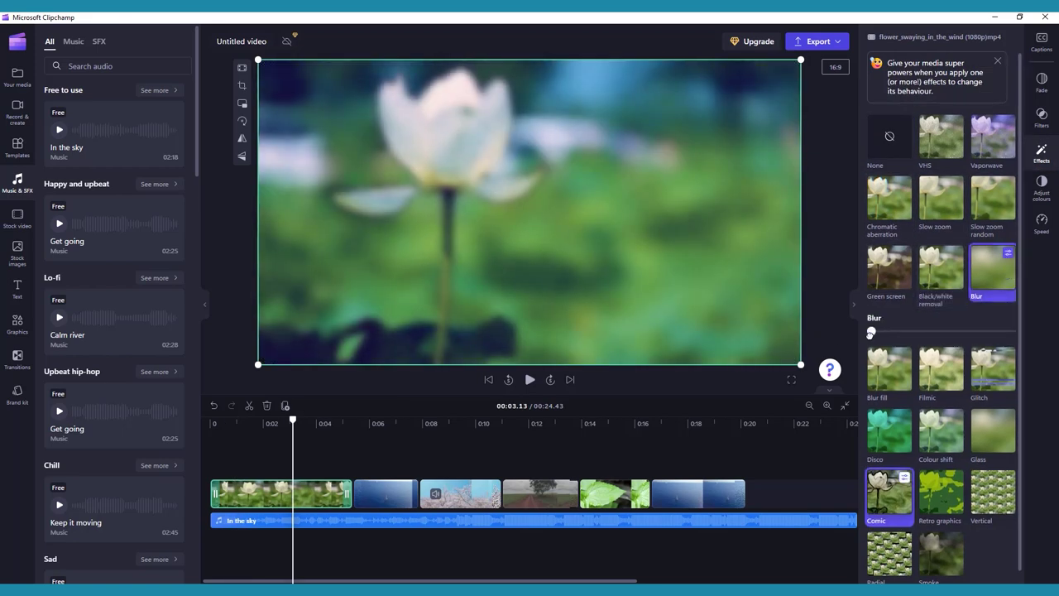
pyautogui.moveTo(883, 331)
pyautogui.mouseDown()
pyautogui.moveTo(914, 331)
pyautogui.moveTo(868, 332)
pyautogui.mouseUp()
pyautogui.click(888, 277)
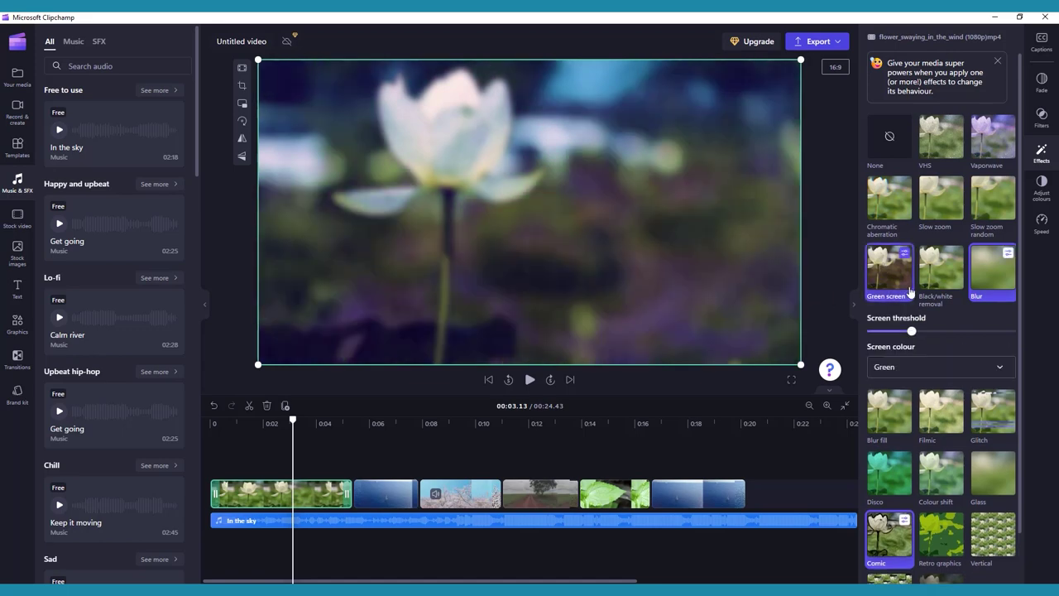
pyautogui.click(950, 332)
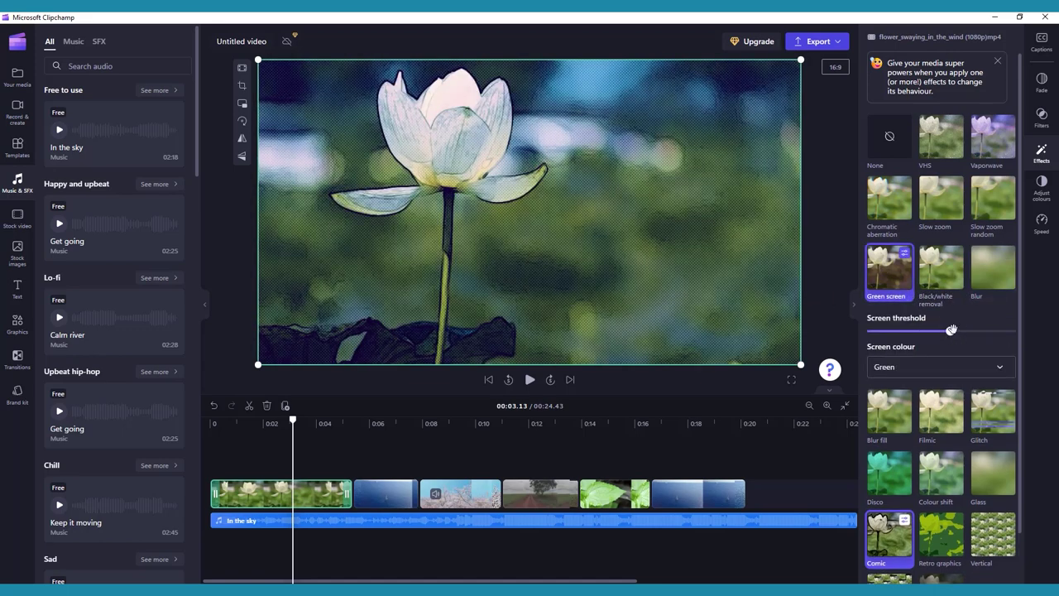
pyautogui.click(906, 279)
pyautogui.click(905, 279)
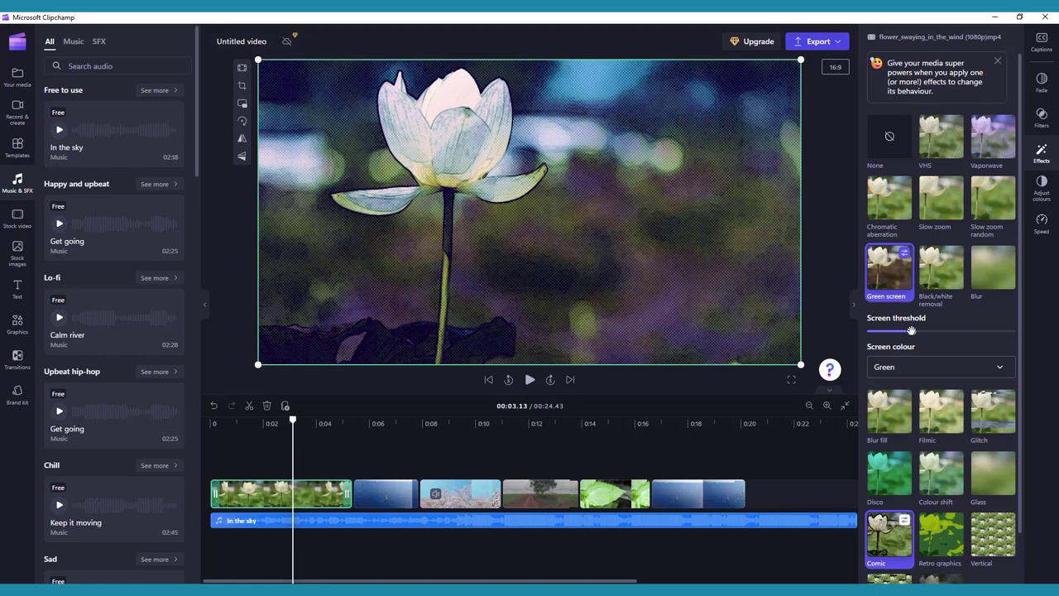
pyautogui.click(905, 279)
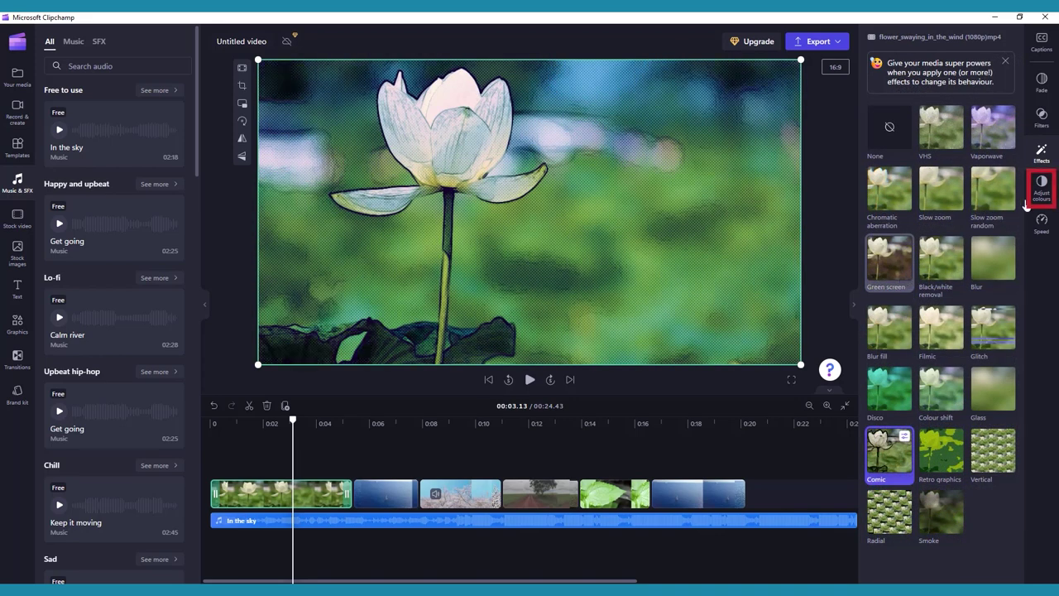
pyautogui.click(1041, 189)
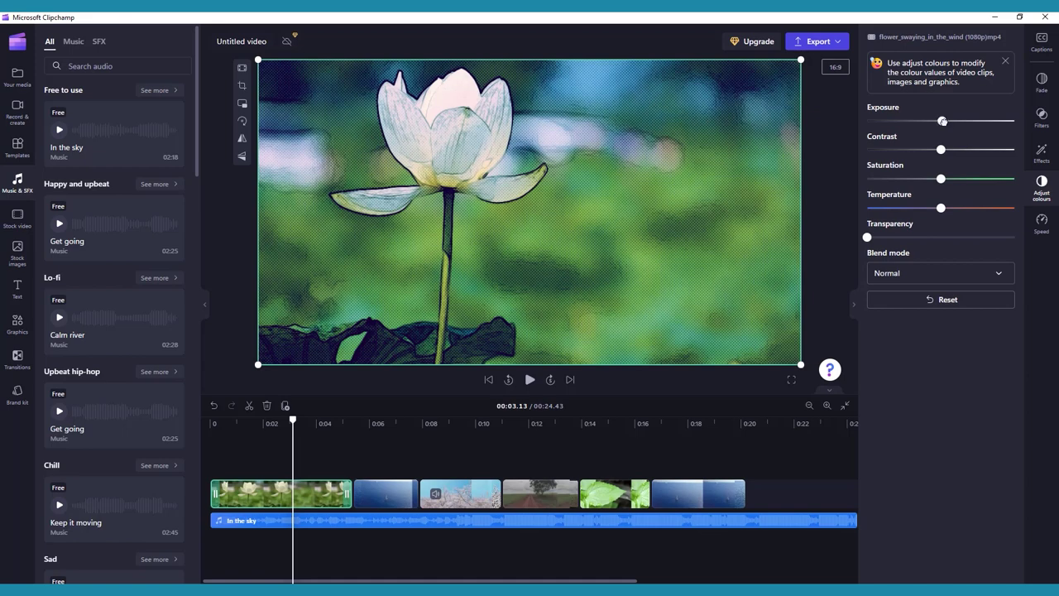
# Raise the lotus clip's exposure and contrast, set its speed to 1.6x, and preview it
pyautogui.moveTo(942, 121); pyautogui.dragTo(957, 122)
pyautogui.moveTo(884, 154); pyautogui.dragTo(951, 167)
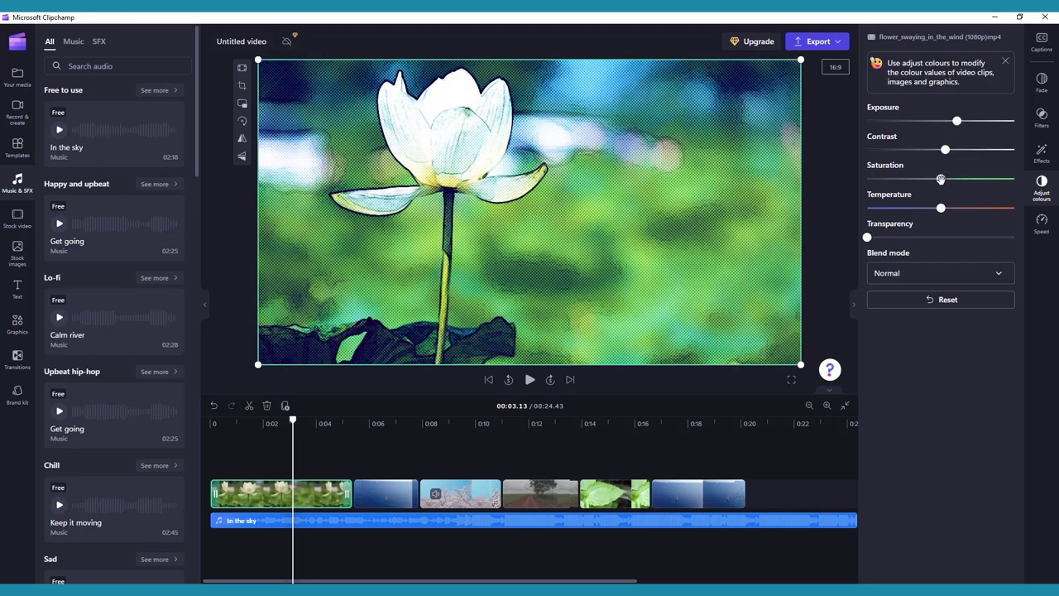
pyautogui.click(1042, 220)
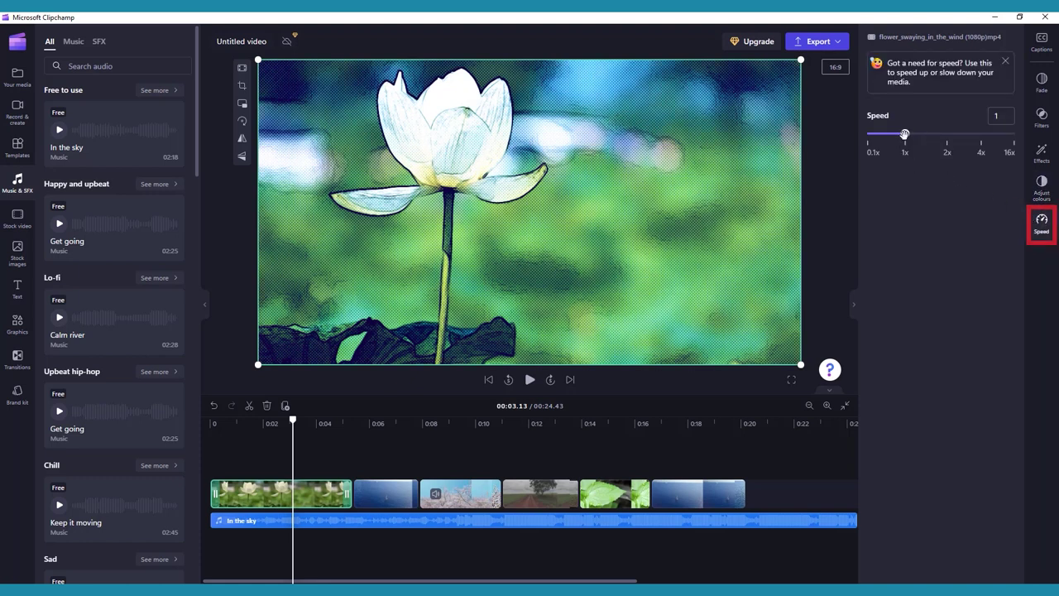
pyautogui.moveTo(904, 135); pyautogui.dragTo(930, 134)
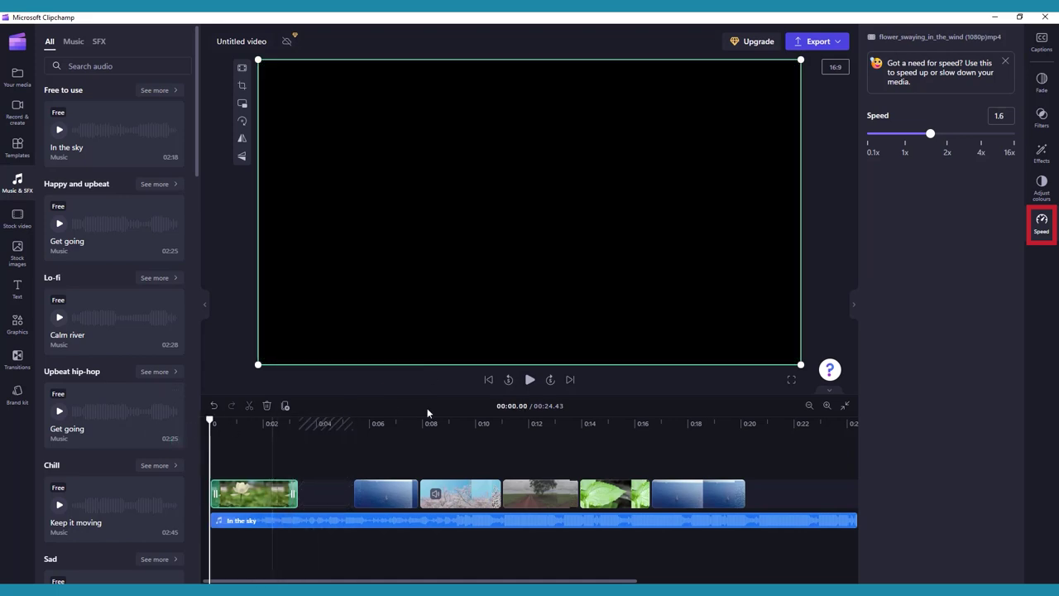
pyautogui.click(530, 380)
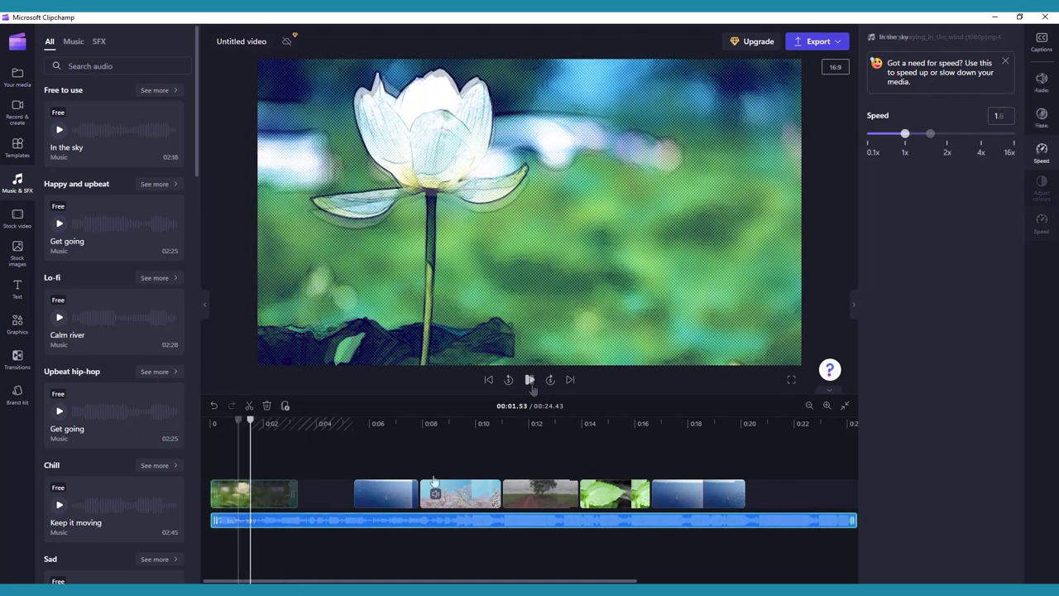
# Lower the In the sky music volume to 34% and preview the quieter track
pyautogui.click(1042, 83)
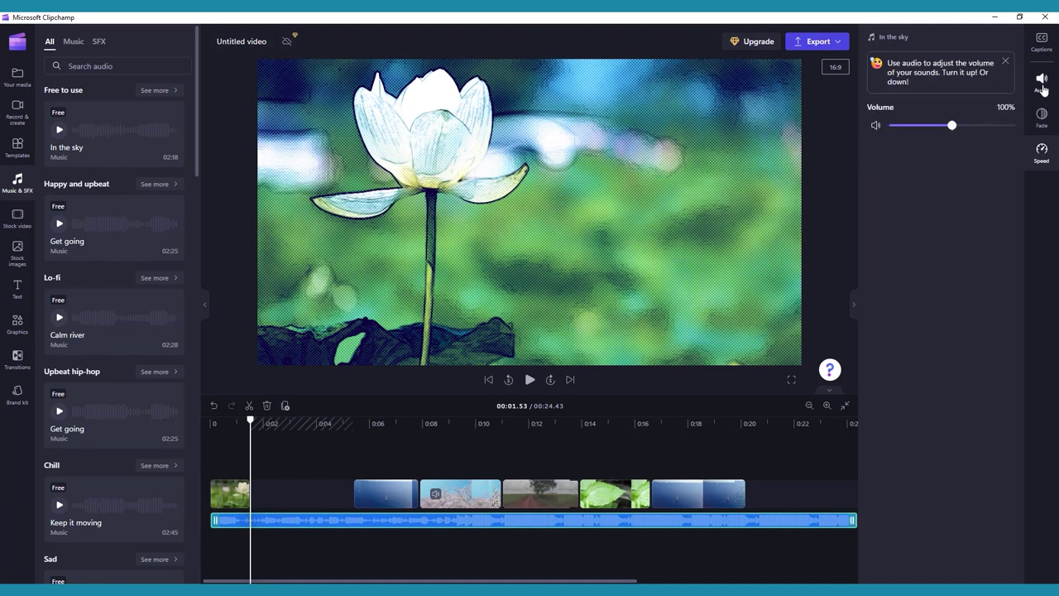
pyautogui.moveTo(952, 125); pyautogui.dragTo(924, 133)
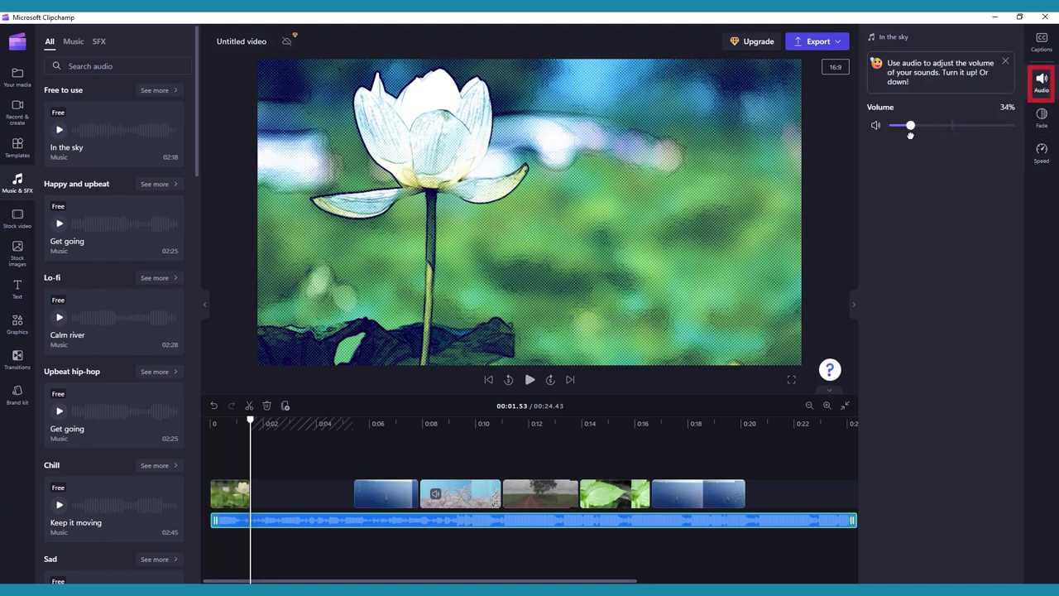
pyautogui.click(531, 379)
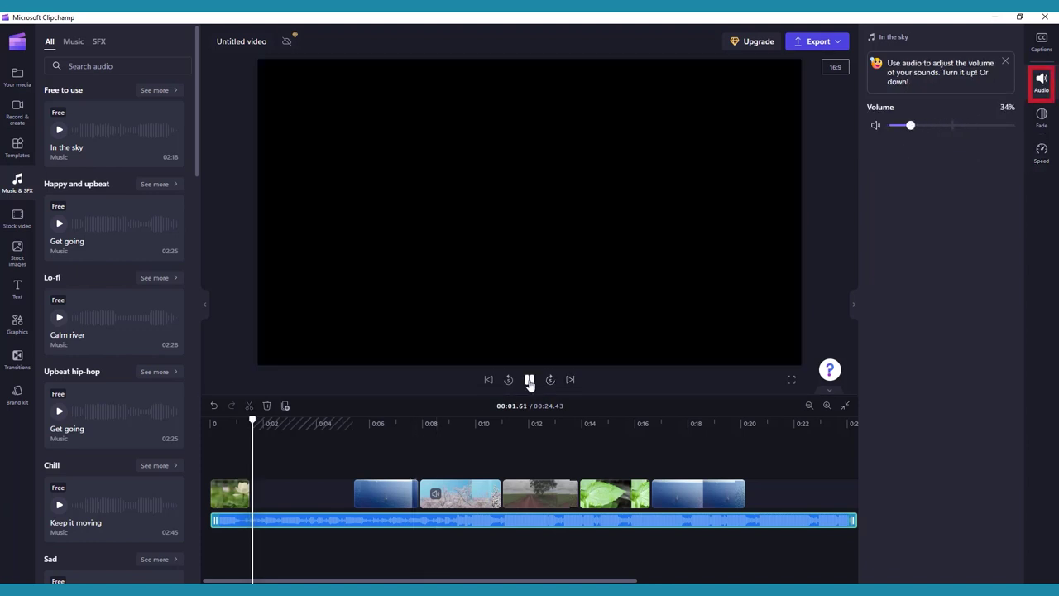
pyautogui.click(530, 378)
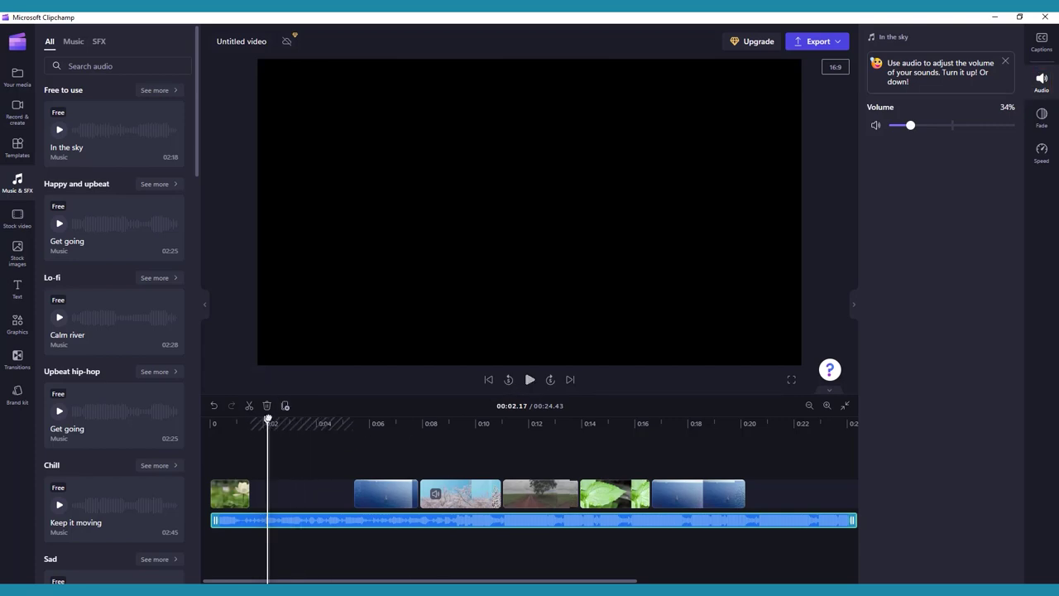
# Close the gap after the lotus clip and replay the video from the beginning
pyautogui.moveTo(267, 420); pyautogui.dragTo(211, 422)
pyautogui.click(528, 380)
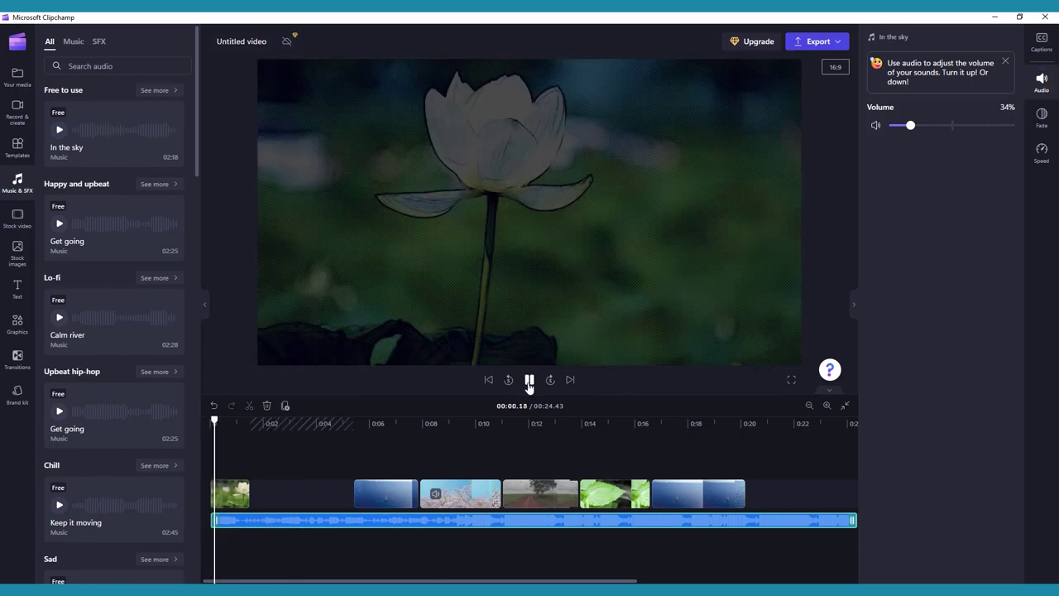
pyautogui.click(529, 380)
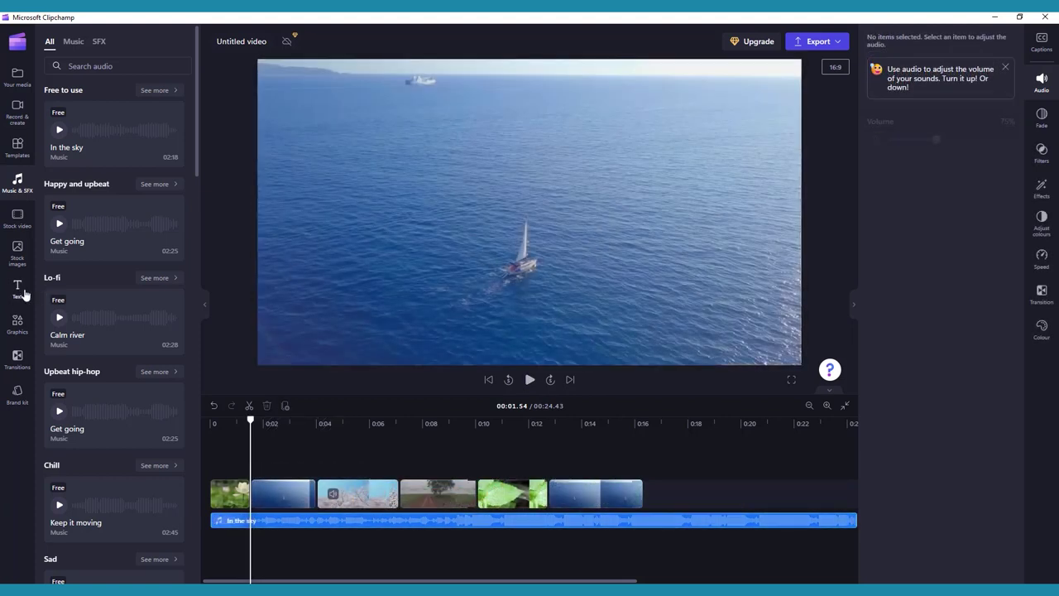
pyautogui.click(23, 291)
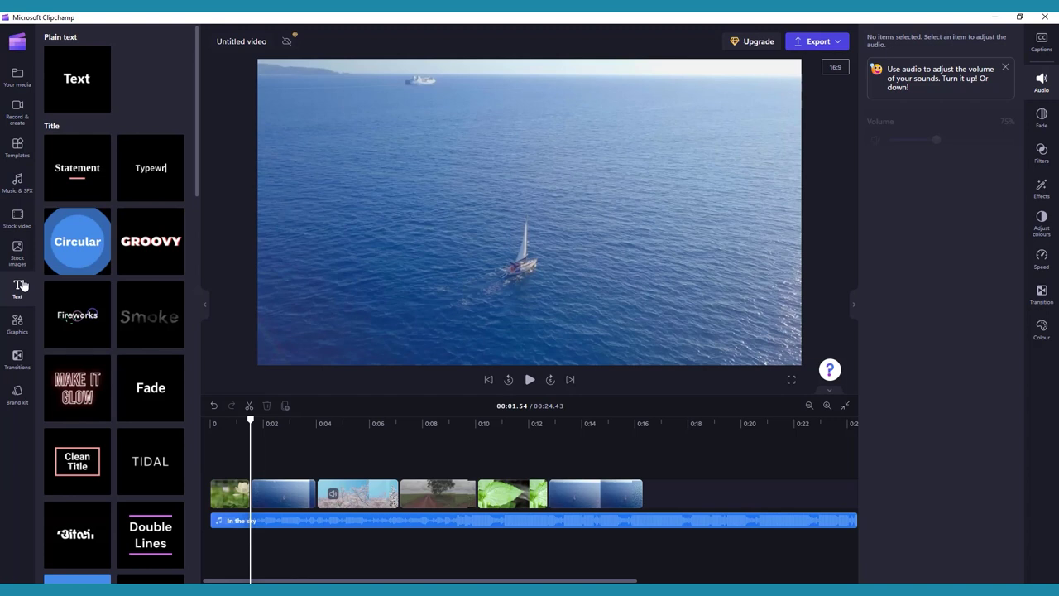
# Add the Double Lines title template to the timeline, trimmed to end near 0:04
pyautogui.scroll(-2, 134, 272)
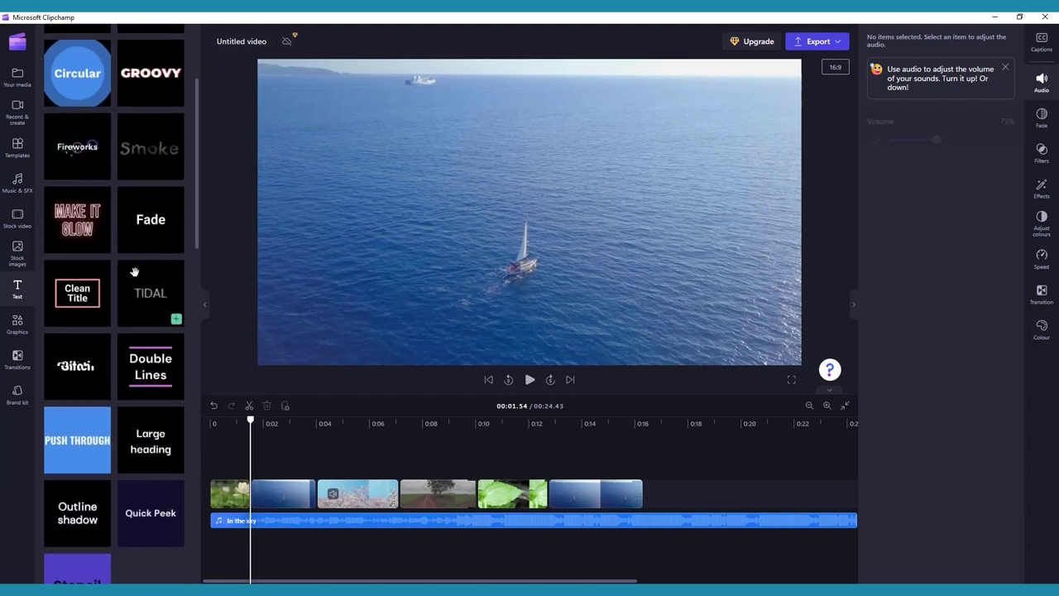
pyautogui.scroll(-1, 134, 276)
pyautogui.moveTo(164, 286); pyautogui.dragTo(297, 451)
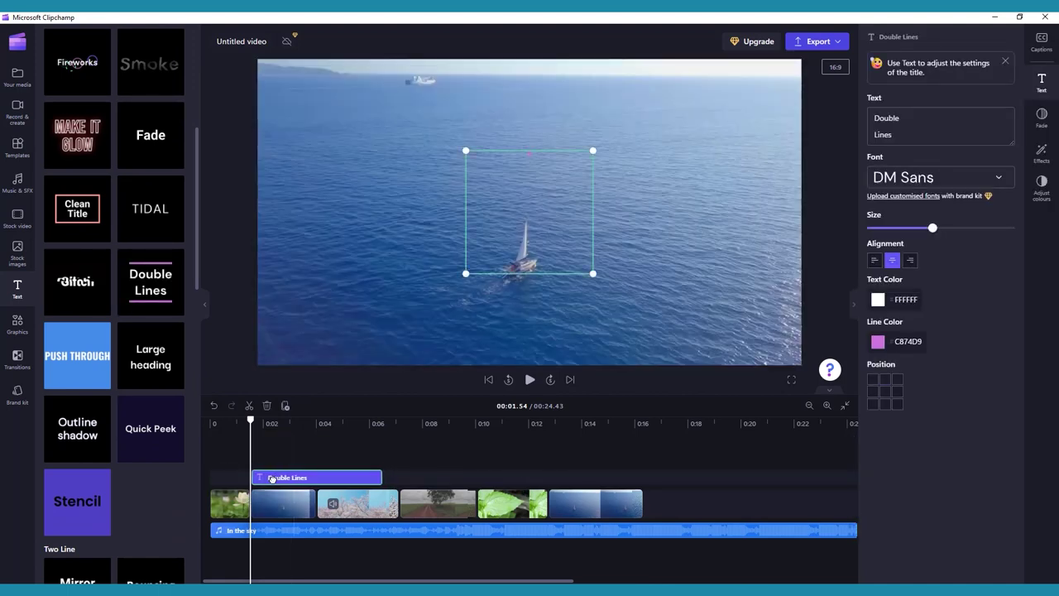
pyautogui.moveTo(381, 481); pyautogui.dragTo(318, 487)
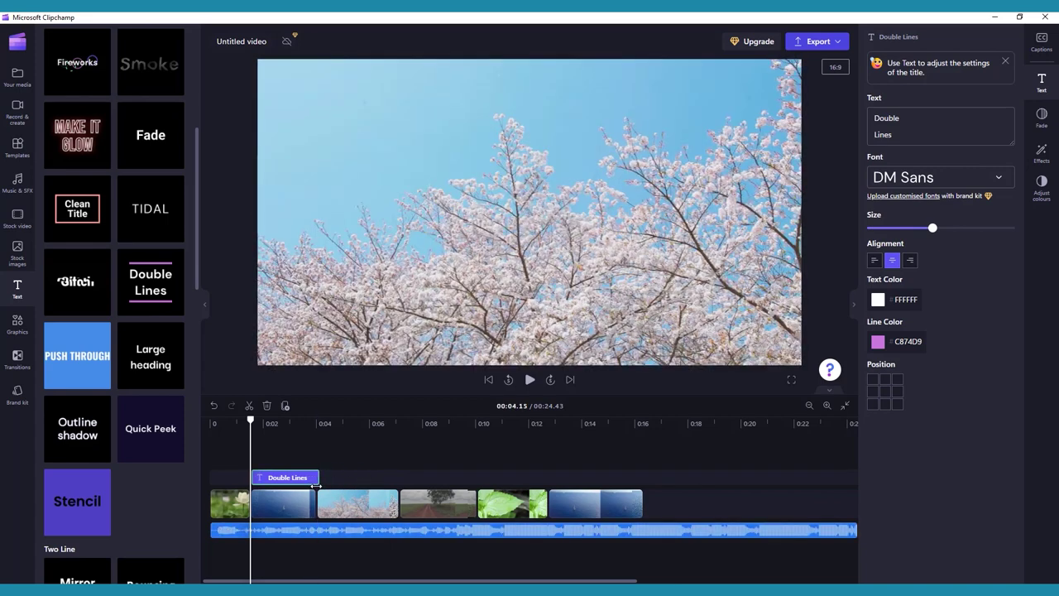
# Change the title text to read 'Clipchamp Video Editing'
pyautogui.doubleClick(886, 117)
pyautogui.write('Clipchamp')
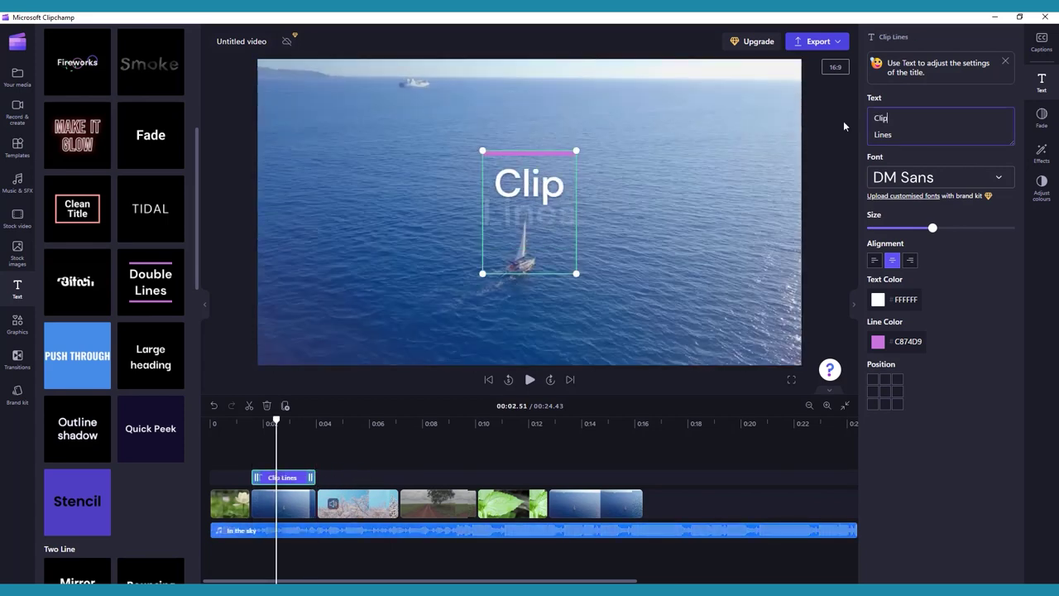
pyautogui.hotkey('ctrl', 'a')
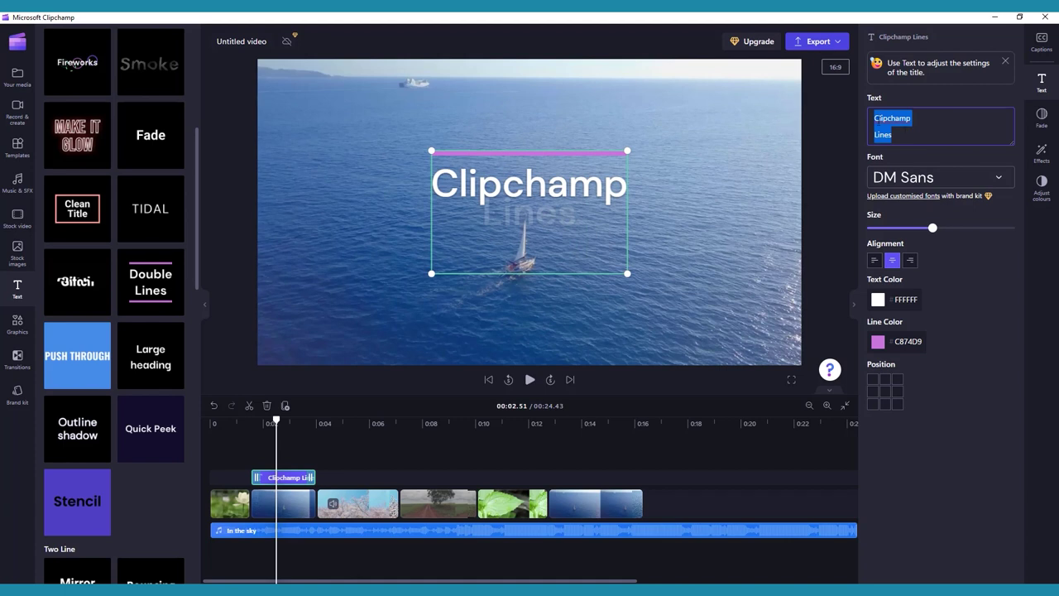
pyautogui.press('Right')
pyautogui.write('Video ')
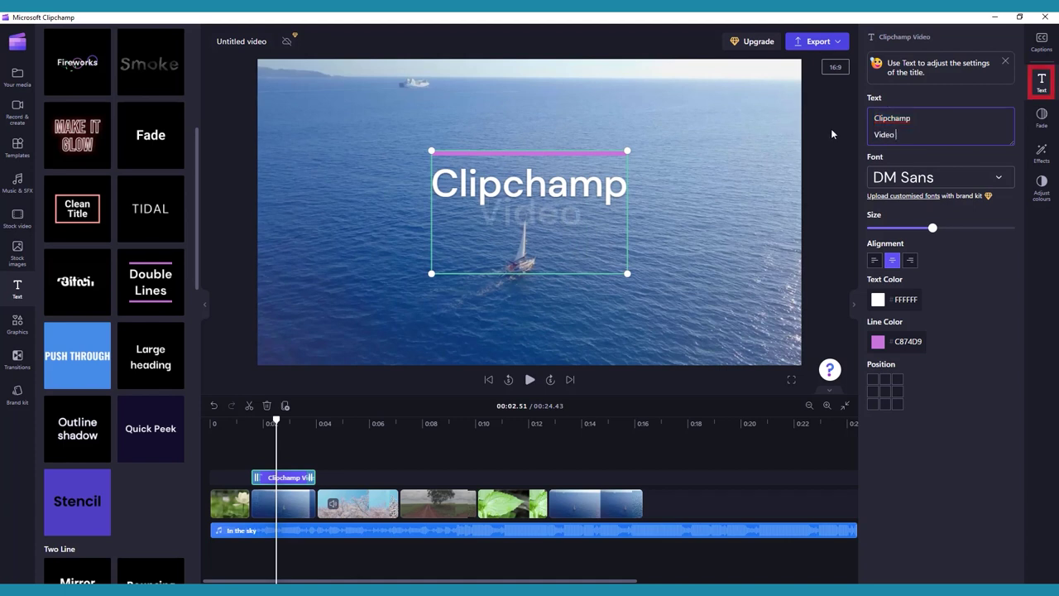
pyautogui.write('Editing')
# Make the title lines light blue (64C4ED) and move the title to the upper right
pyautogui.click(878, 341)
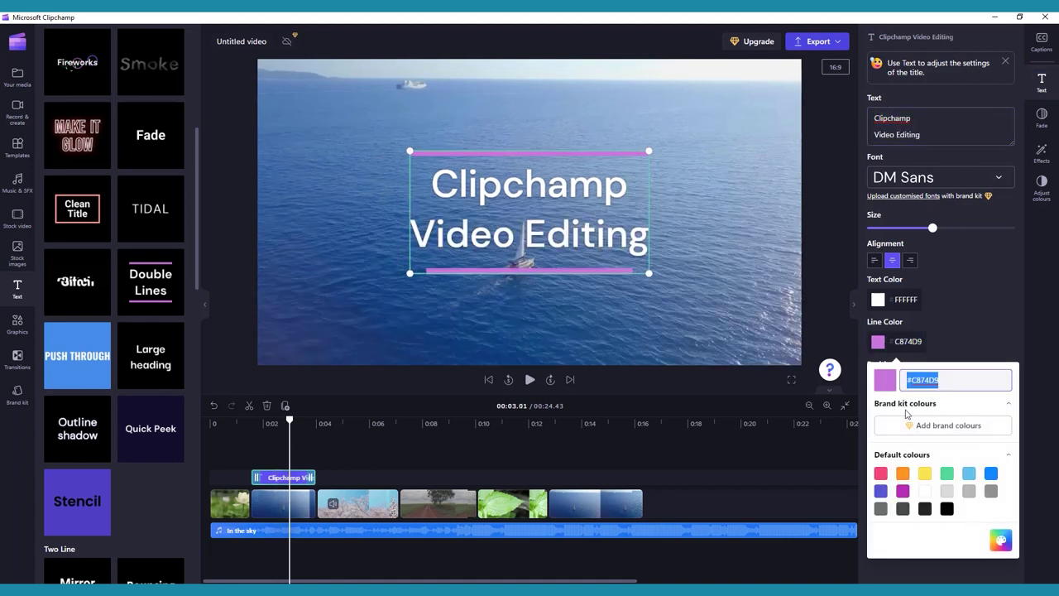
pyautogui.click(970, 474)
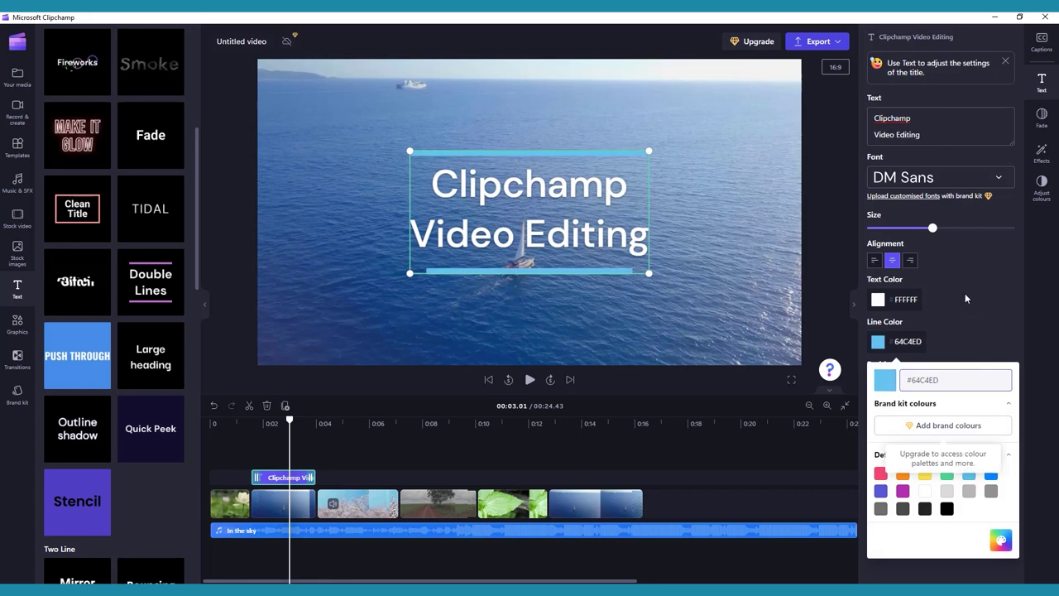
pyautogui.click(965, 294)
pyautogui.moveTo(623, 264); pyautogui.dragTo(759, 135)
# Play the video from about 0:01.5 to check the new title
pyautogui.click(257, 424)
pyautogui.click(530, 379)
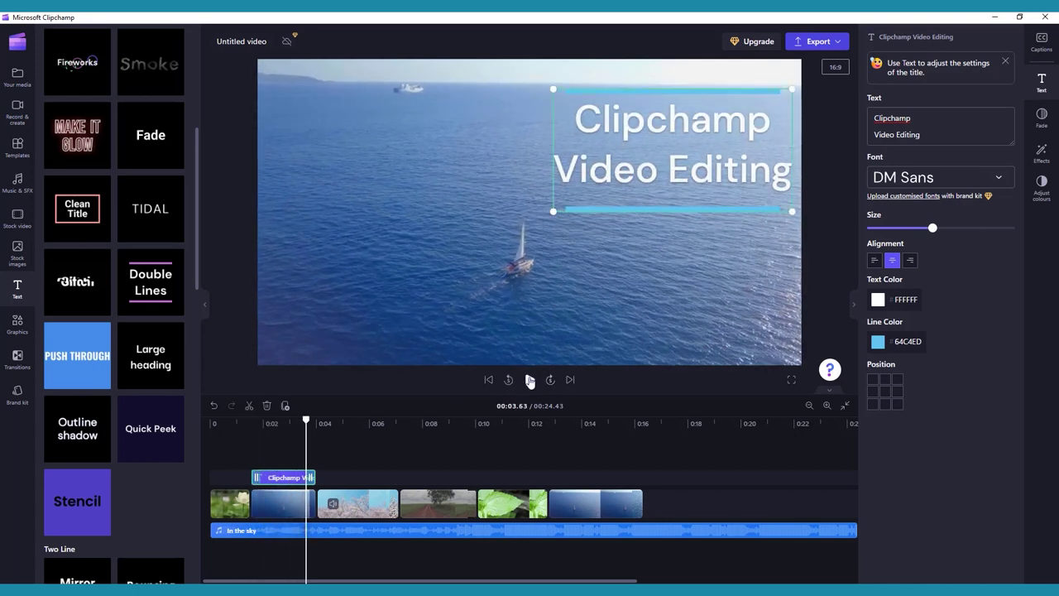
pyautogui.click(529, 379)
pyautogui.moveTo(106, 91)
pyautogui.click(17, 323)
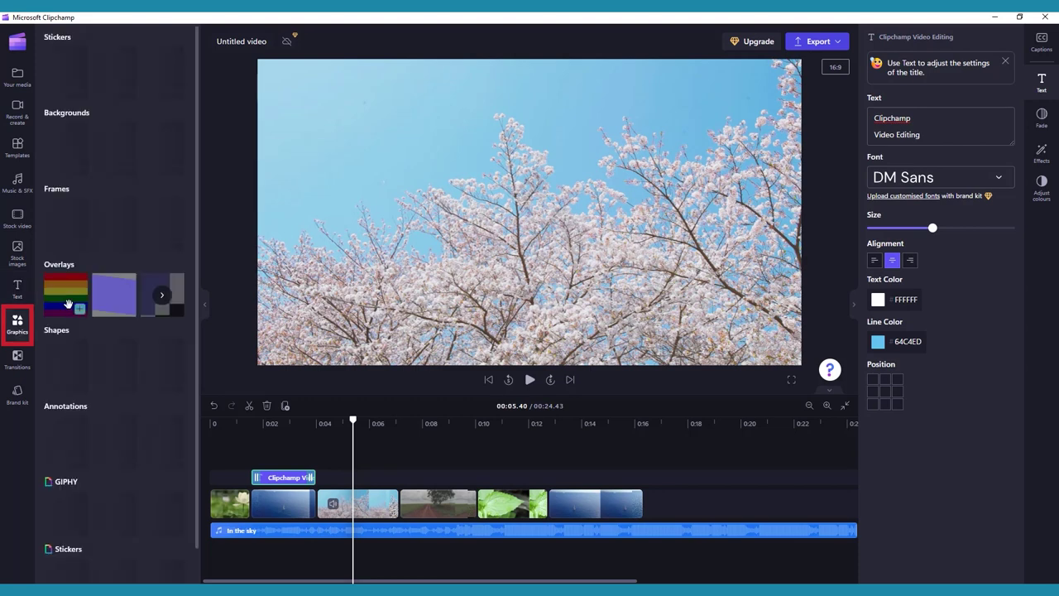
# Add the white diagonal arrow sticker to the timeline and apply the Chromatic aberration effect
pyautogui.moveTo(105, 314)
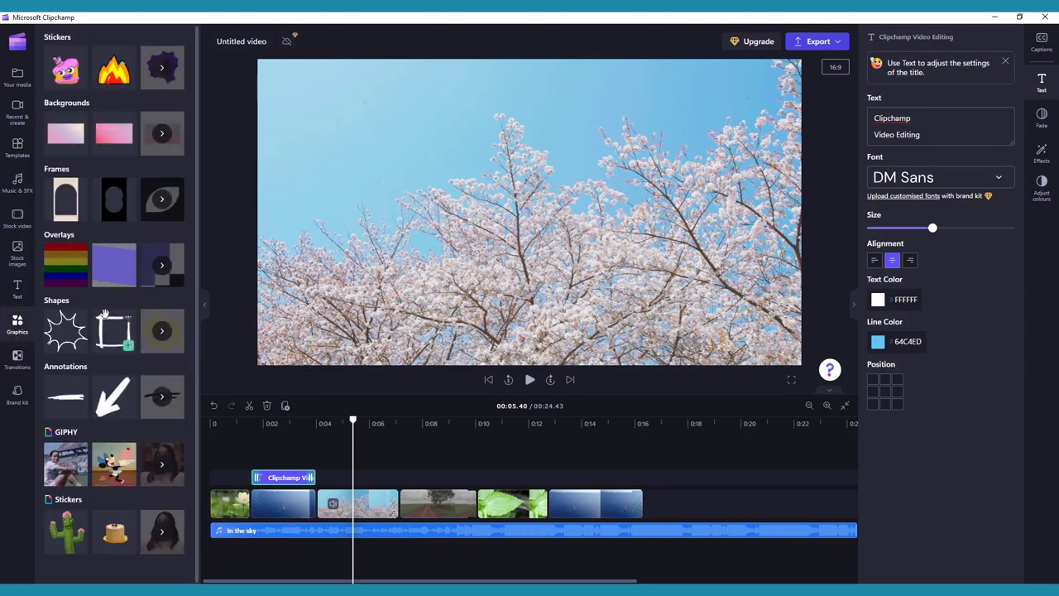
pyautogui.moveTo(118, 385)
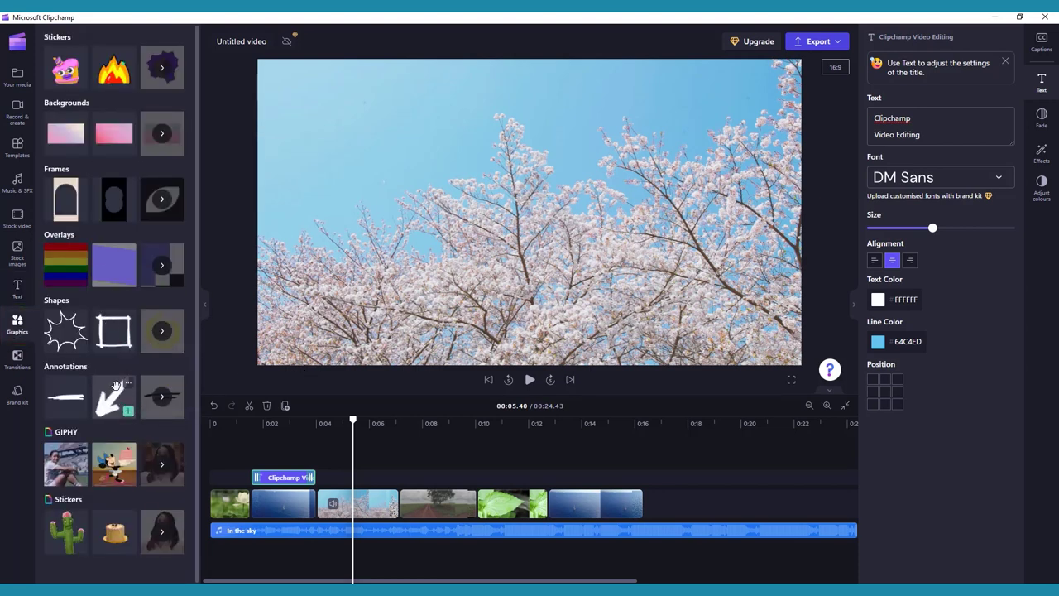
pyautogui.moveTo(118, 386)
pyautogui.mouseDown()
pyautogui.moveTo(414, 206)
pyautogui.moveTo(350, 492)
pyautogui.moveTo(350, 480)
pyautogui.moveTo(374, 470)
pyautogui.moveTo(356, 470)
pyautogui.mouseUp()
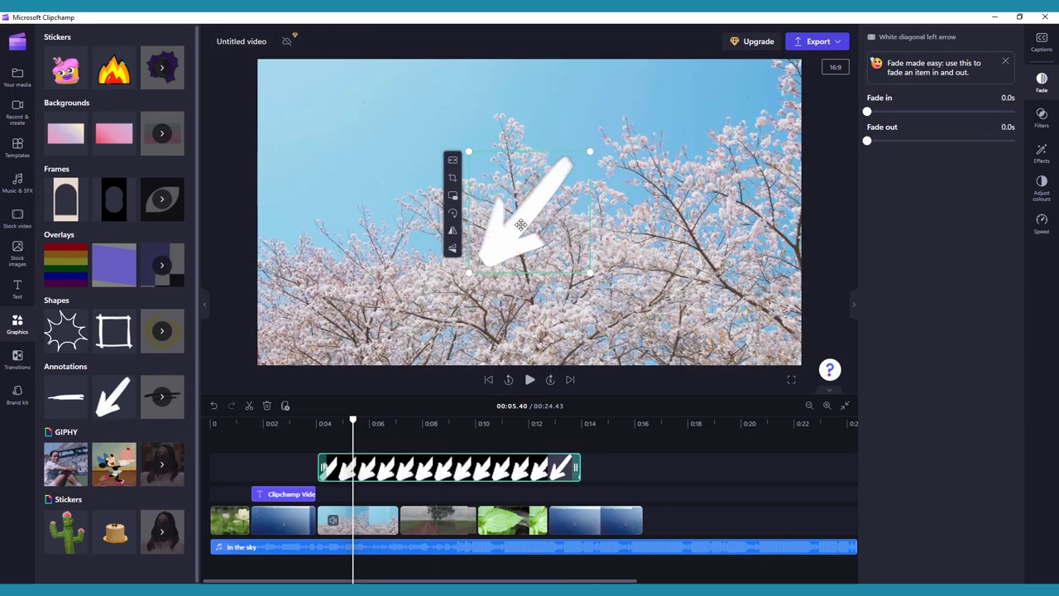
pyautogui.click(1041, 153)
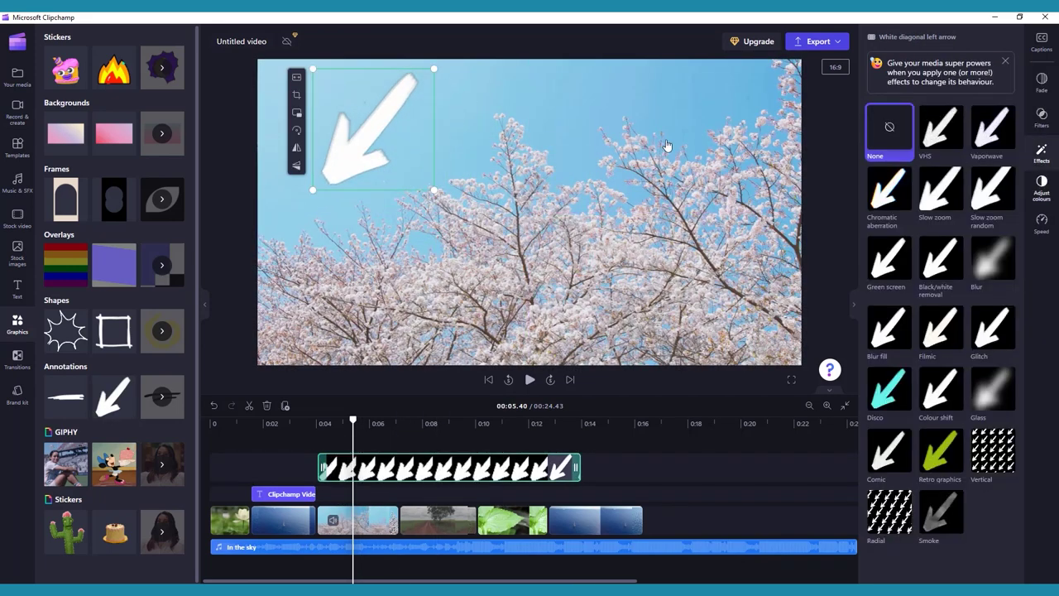
pyautogui.click(892, 196)
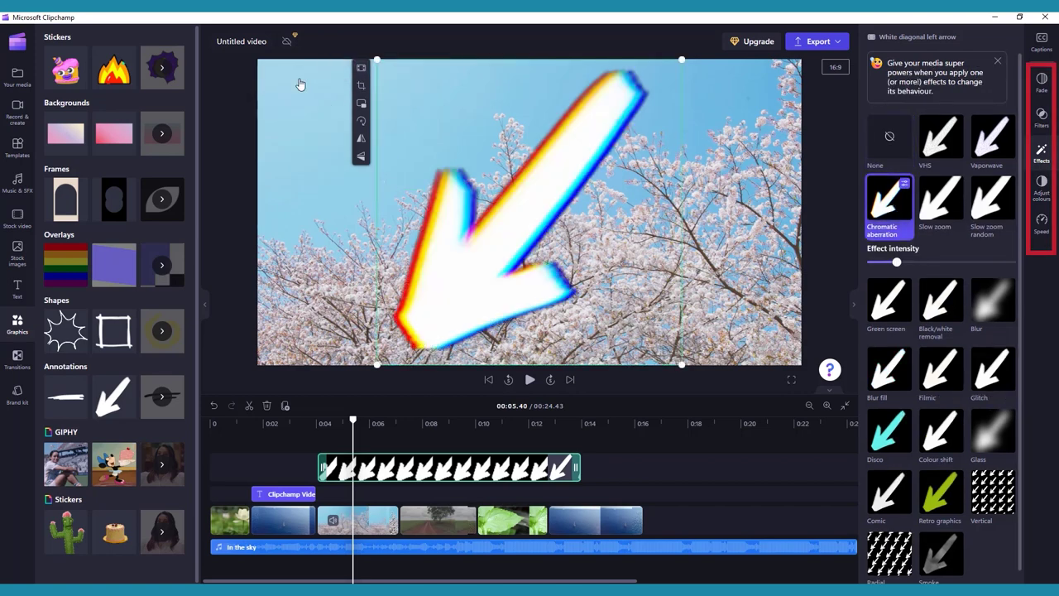
# Position the arrow near the top left, trying Fill, Fit and Crop without keeping them
pyautogui.click(360, 68)
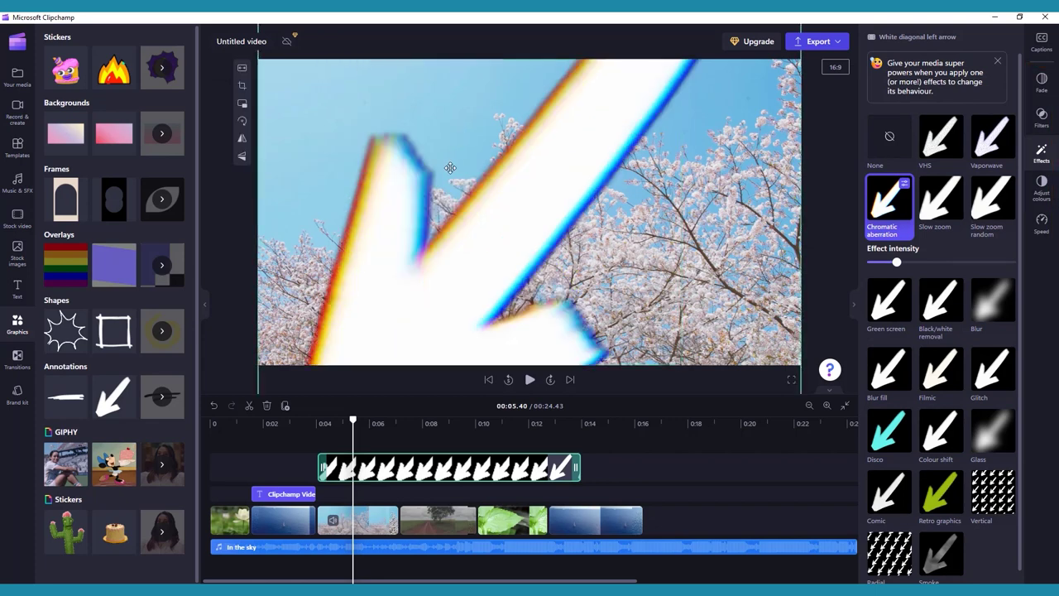
pyautogui.hotkey('ctrl', 'z')
pyautogui.hotkey('ctrl', 'z')
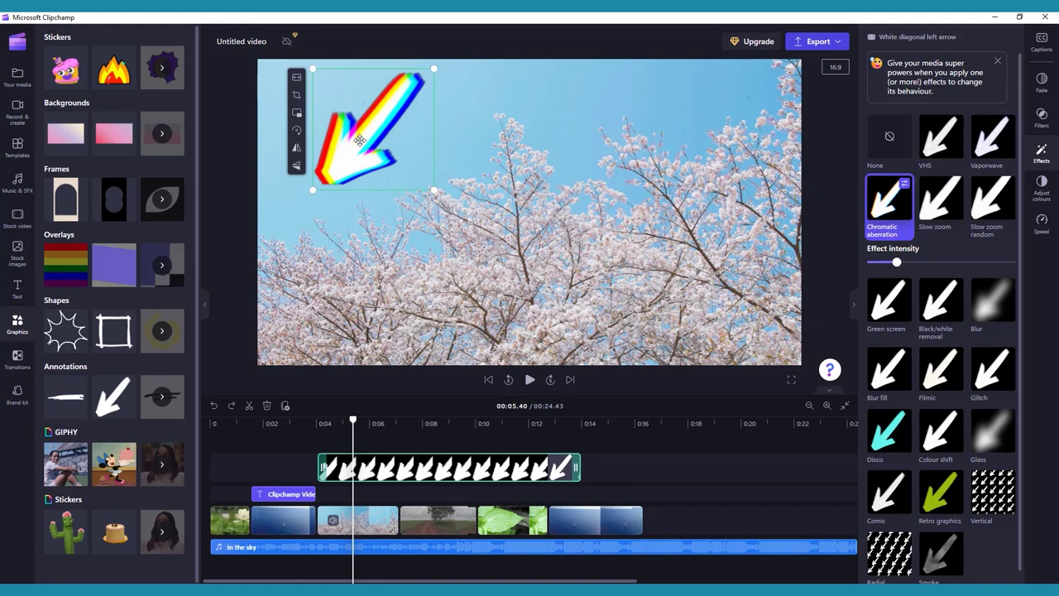
pyautogui.moveTo(359, 140)
pyautogui.mouseDown()
pyautogui.moveTo(437, 198)
pyautogui.moveTo(675, 201)
pyautogui.moveTo(667, 185)
pyautogui.moveTo(349, 147)
pyautogui.mouseUp()
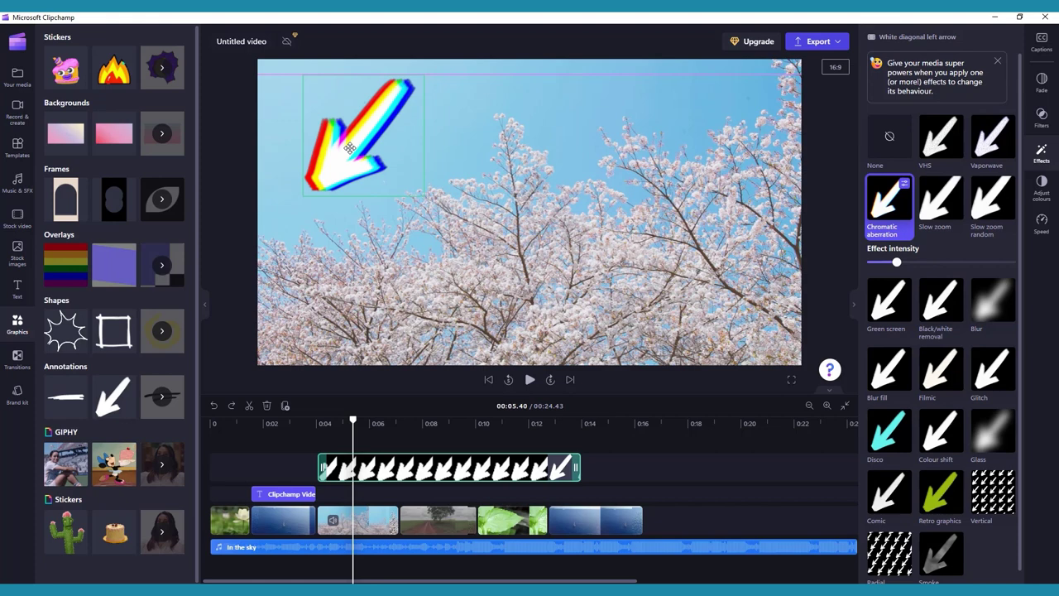
pyautogui.moveTo(349, 148); pyautogui.dragTo(349, 148)
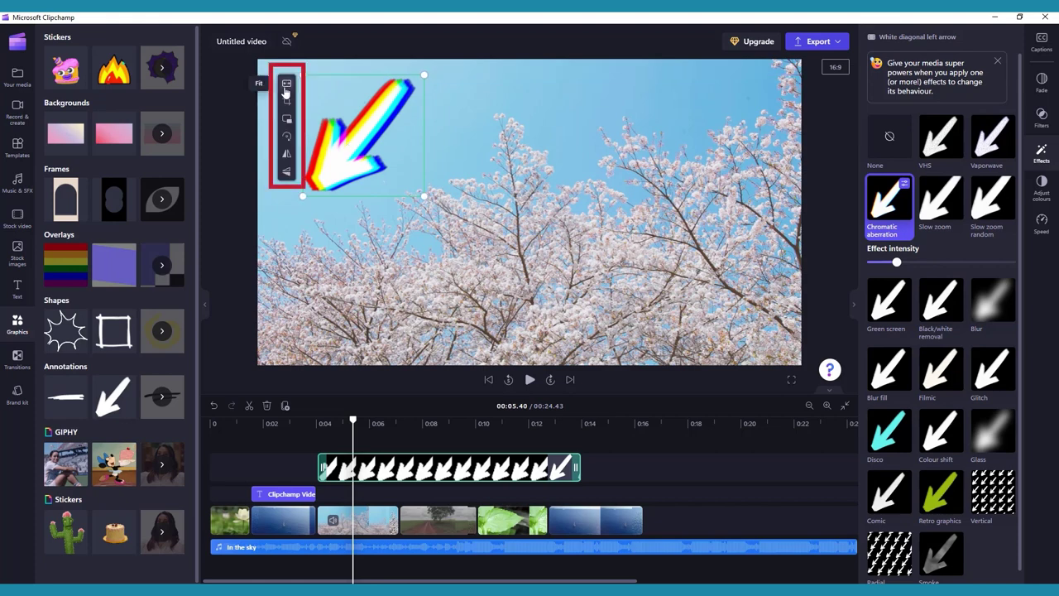
pyautogui.click(286, 86)
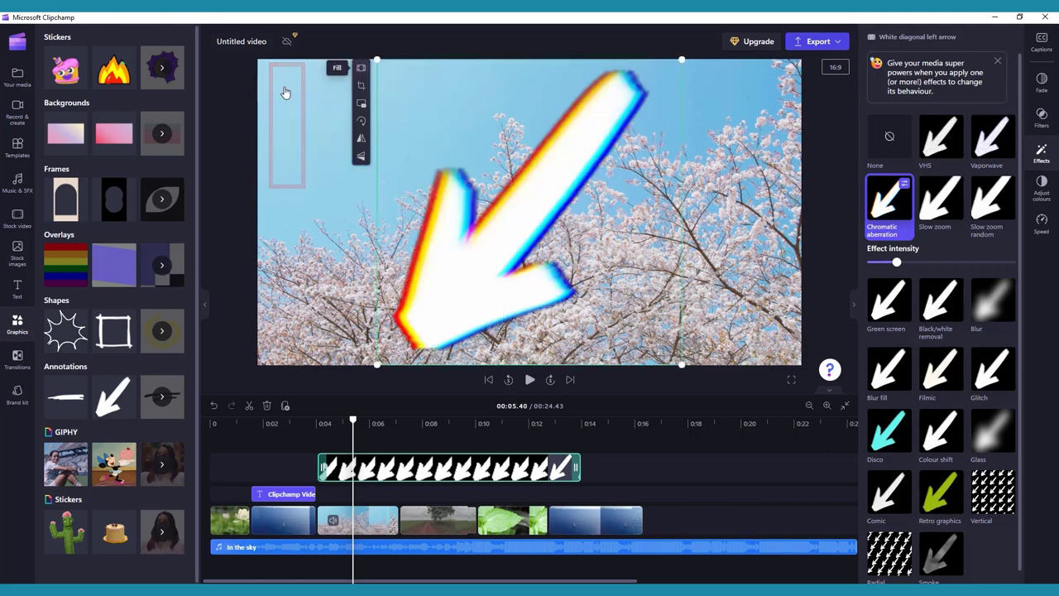
pyautogui.click(356, 72)
pyautogui.click(241, 86)
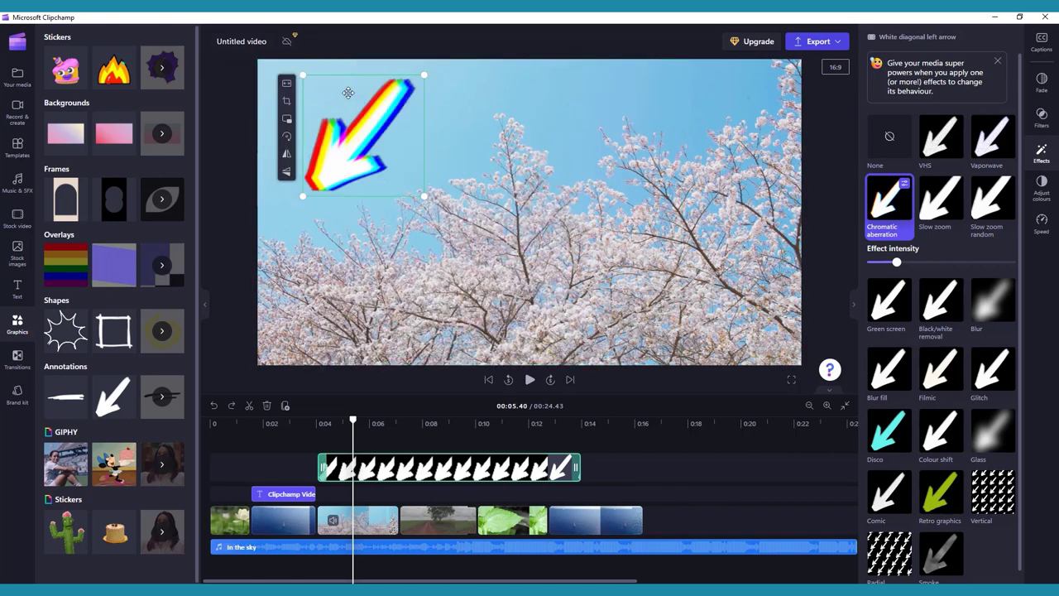
pyautogui.click(288, 101)
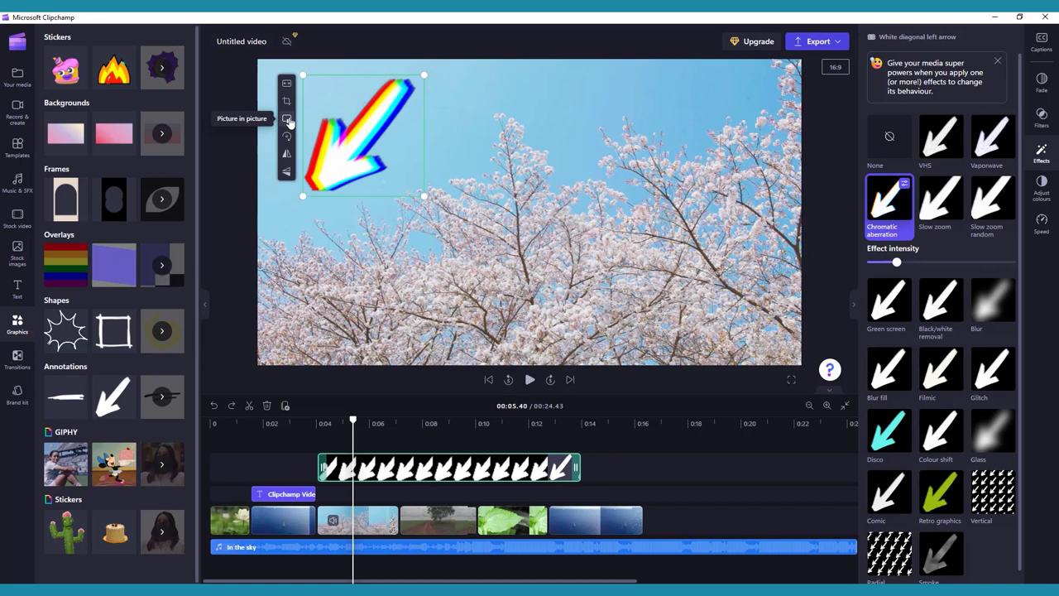
# Rotate the arrow three times to point down-right, testing and reverting a flip
pyautogui.click(287, 139)
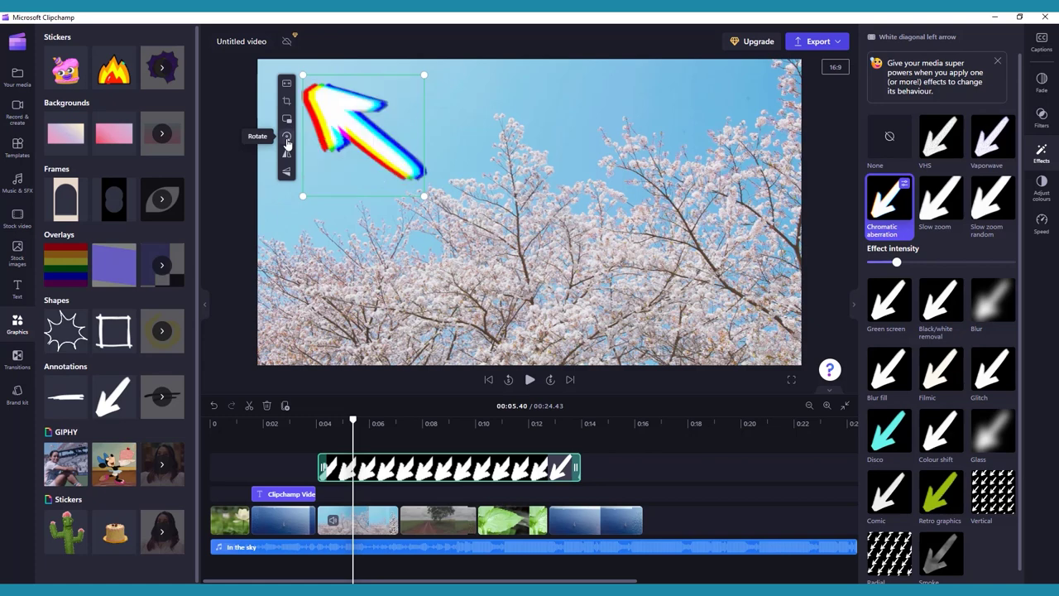
pyautogui.click(287, 139)
pyautogui.click(287, 139)
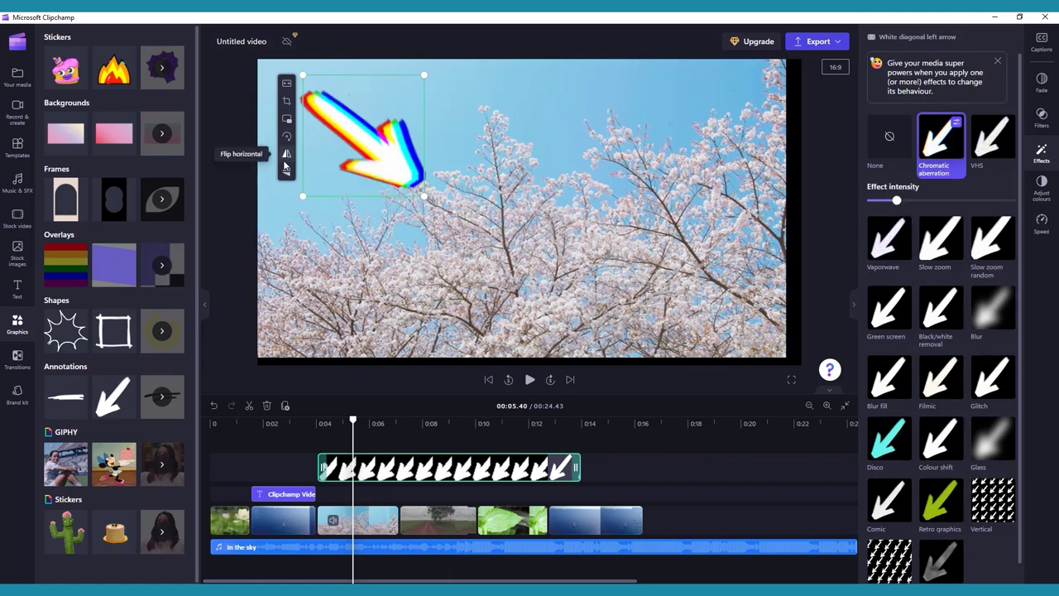
pyautogui.click(286, 171)
pyautogui.click(286, 171)
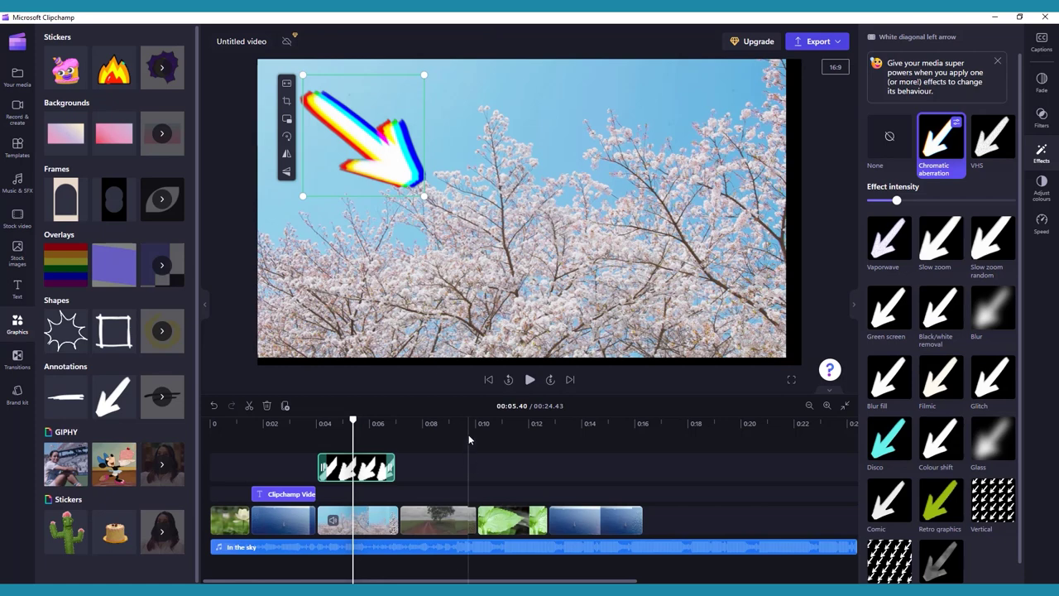
pyautogui.click(467, 468)
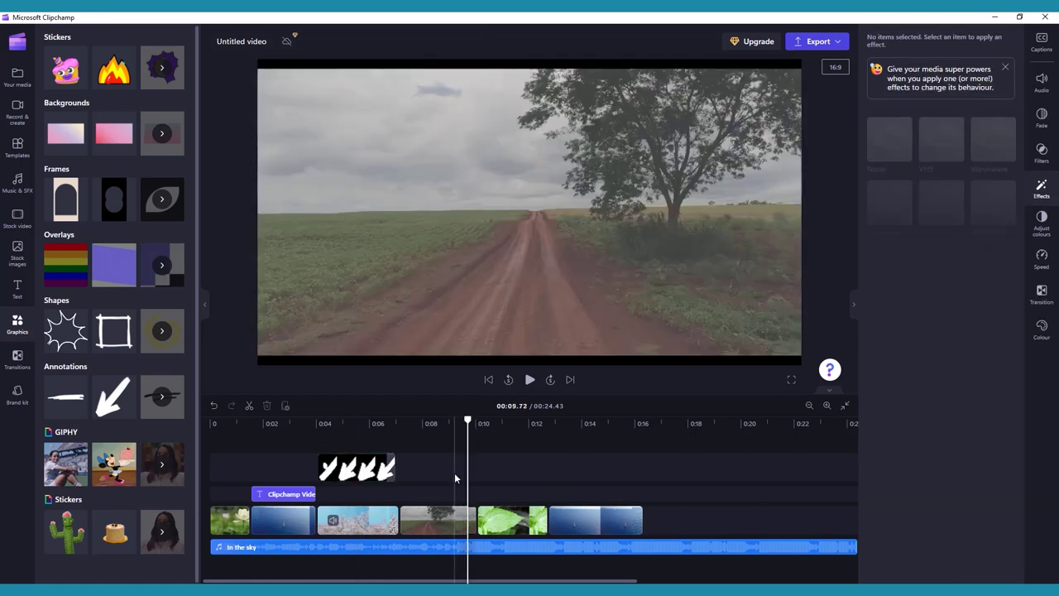
# Place a Liquid streaks transition between the dirt-road and leaf clips and preview it
pyautogui.click(17, 358)
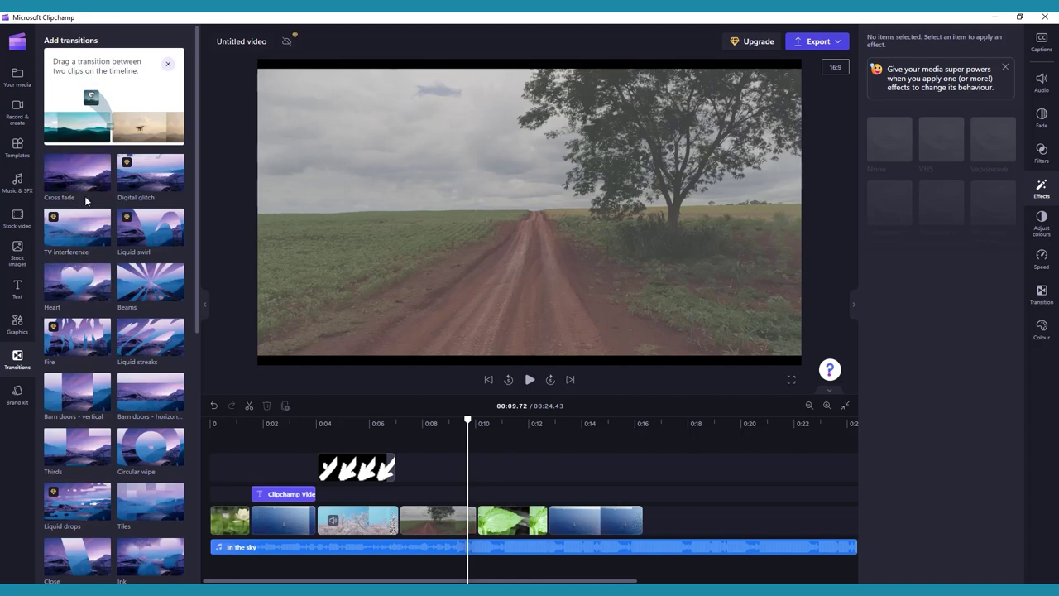
pyautogui.moveTo(148, 338)
pyautogui.mouseDown()
pyautogui.moveTo(408, 443)
pyautogui.moveTo(478, 520)
pyautogui.mouseUp()
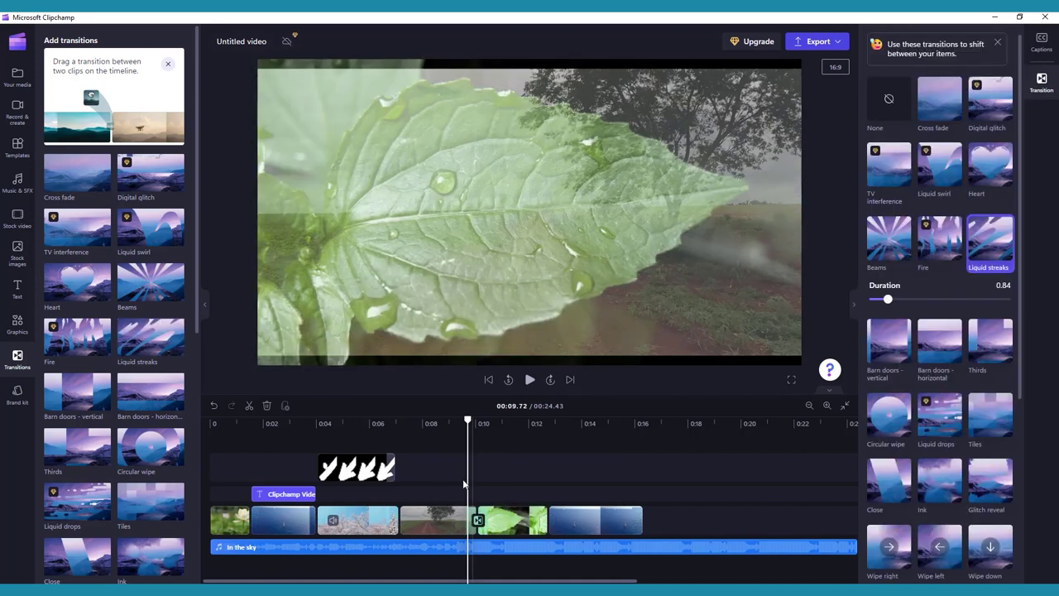
pyautogui.click(530, 379)
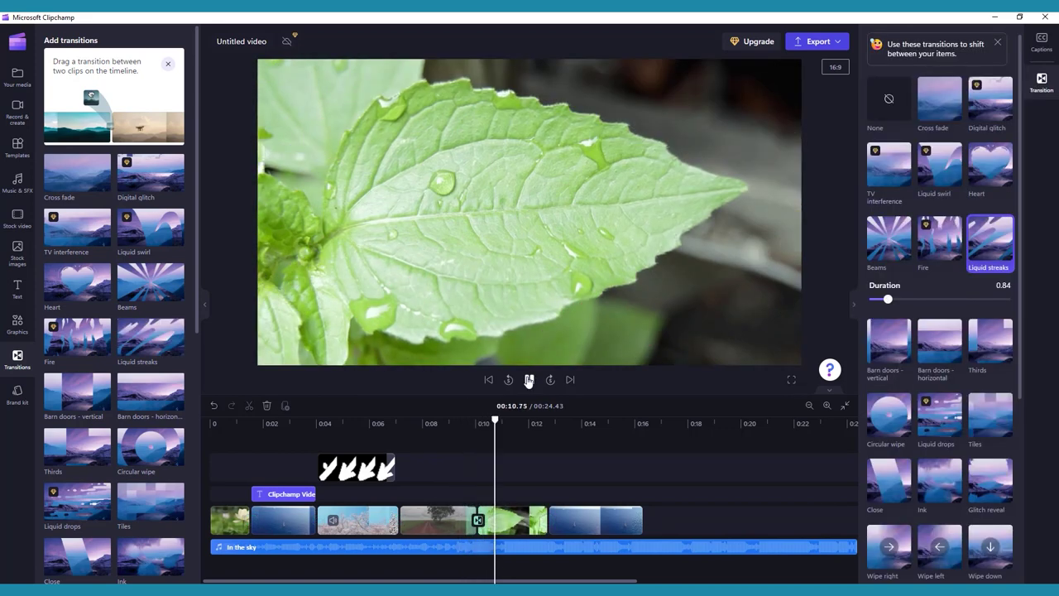
pyautogui.click(443, 423)
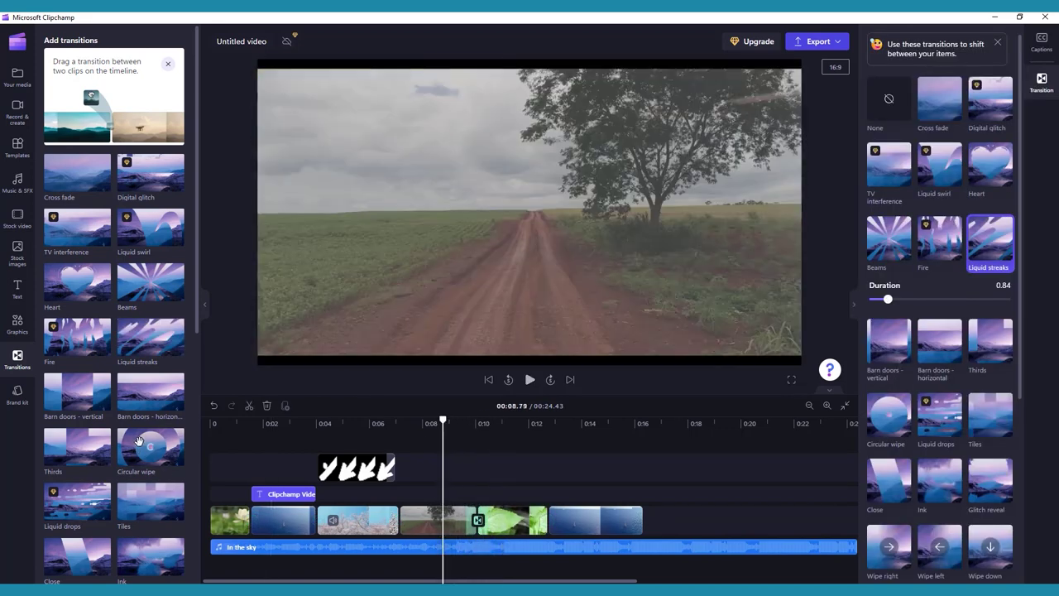
# Replace it with a Circular wipe, preview, and split the music at 00:15.52
pyautogui.moveTo(138, 440); pyautogui.dragTo(477, 522)
pyautogui.click(529, 379)
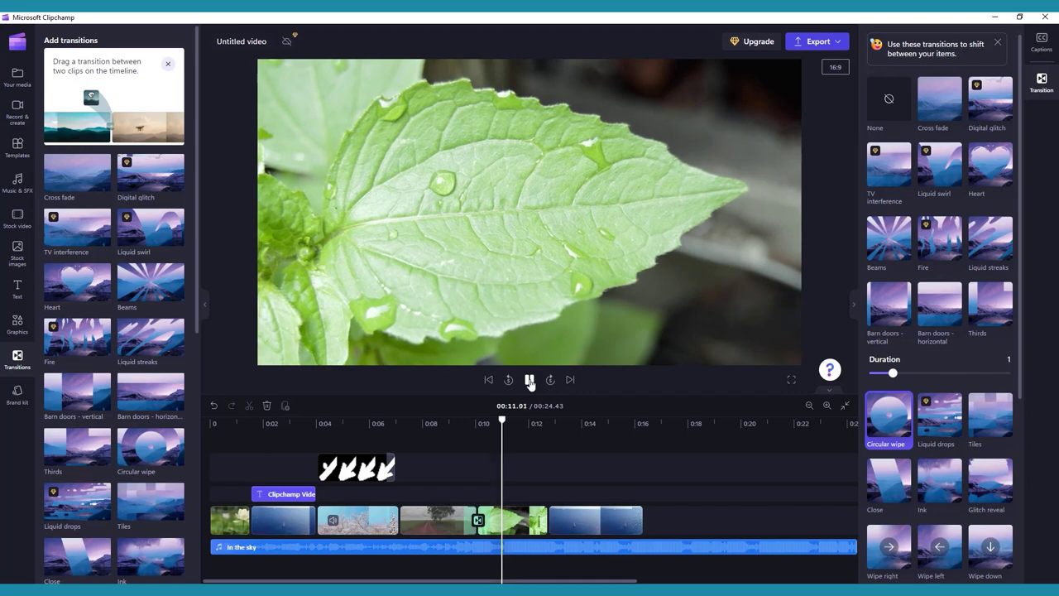
pyautogui.click(530, 379)
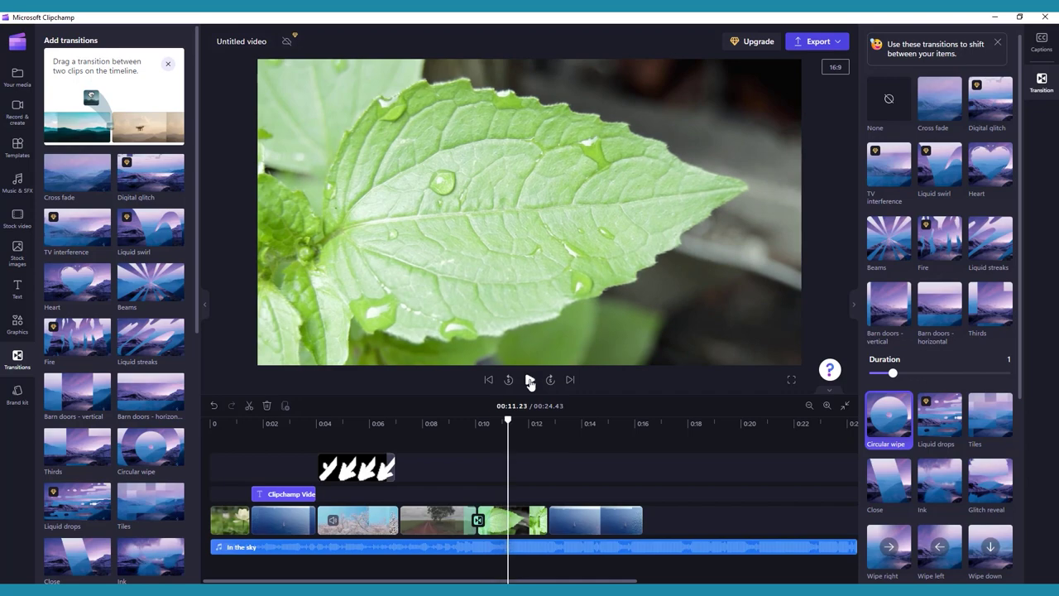
pyautogui.click(469, 549)
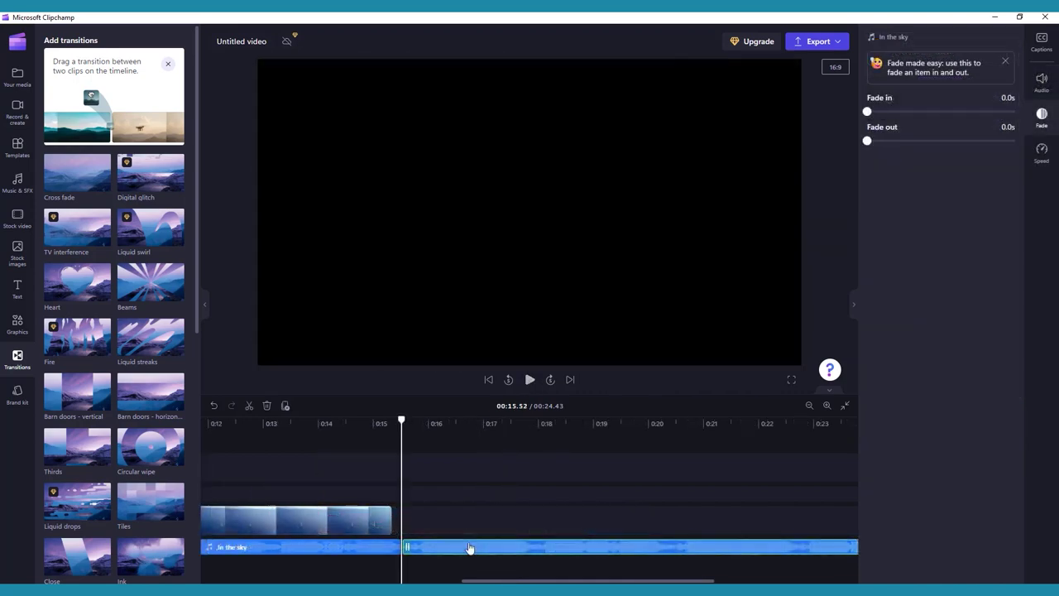
# Delete the music past 00:15.52 and export the video as a 1080p MP4
pyautogui.press('Delete')
pyautogui.hscroll(-10, 479, 573)
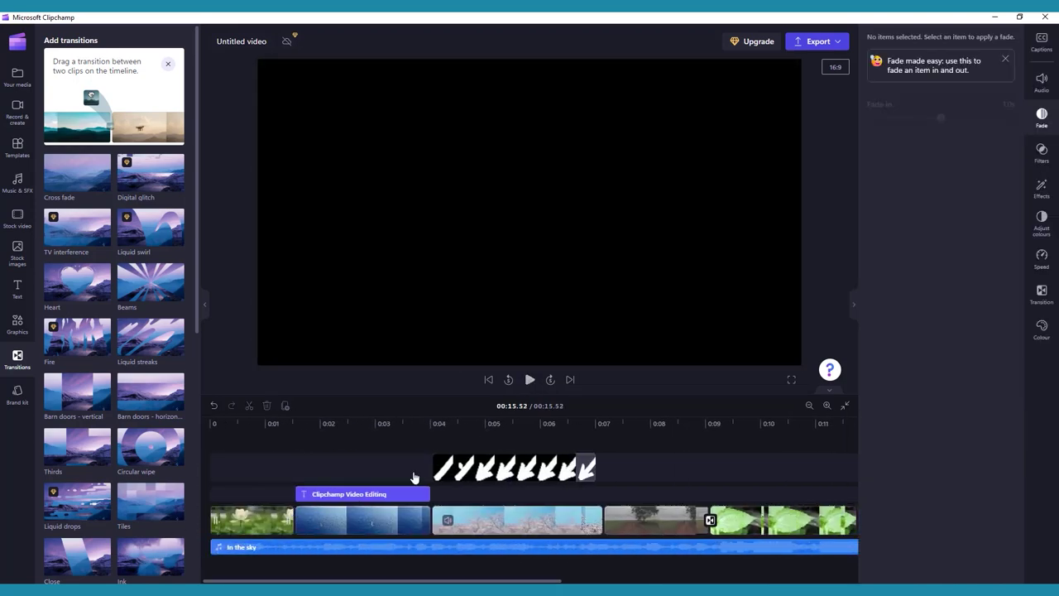
pyautogui.click(261, 431)
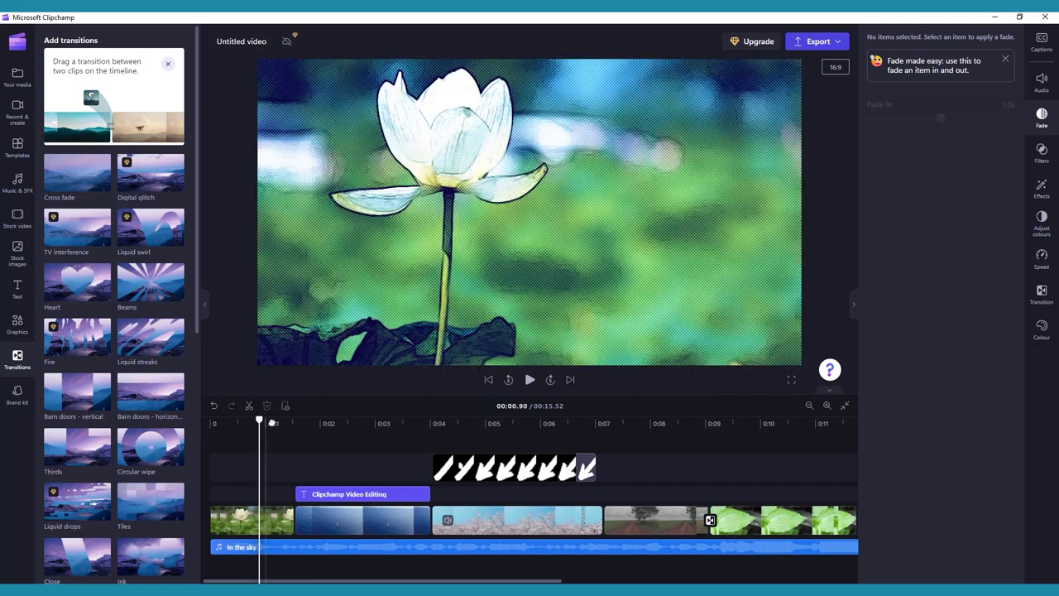
pyautogui.click(811, 41)
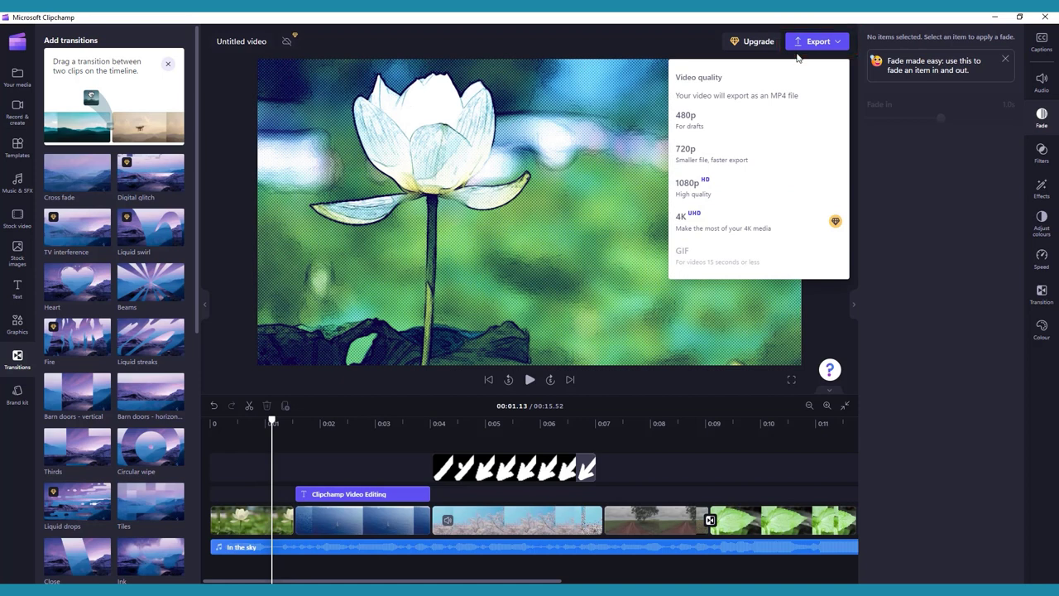
pyautogui.click(777, 196)
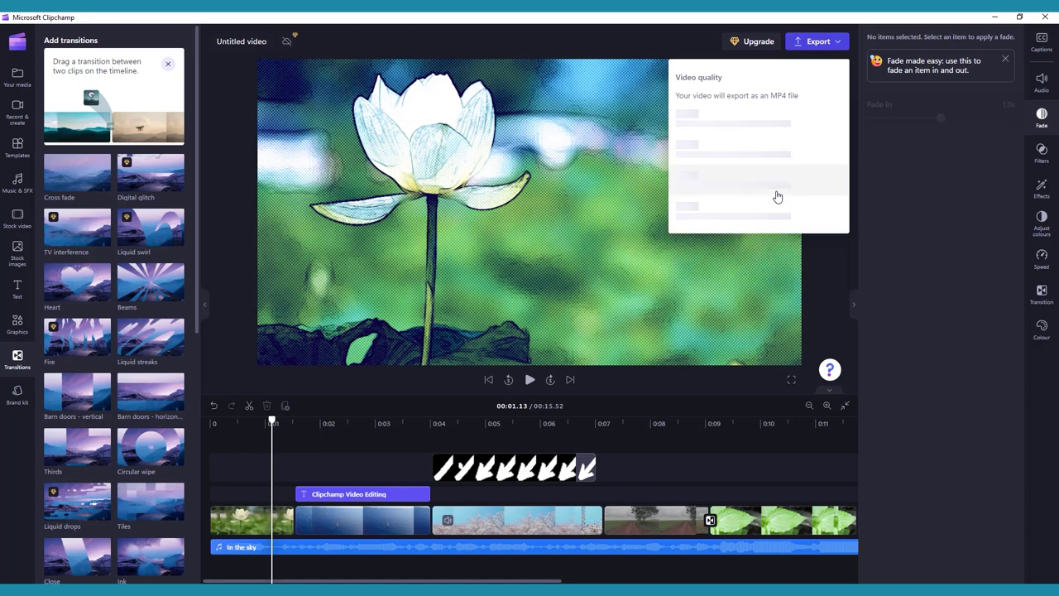